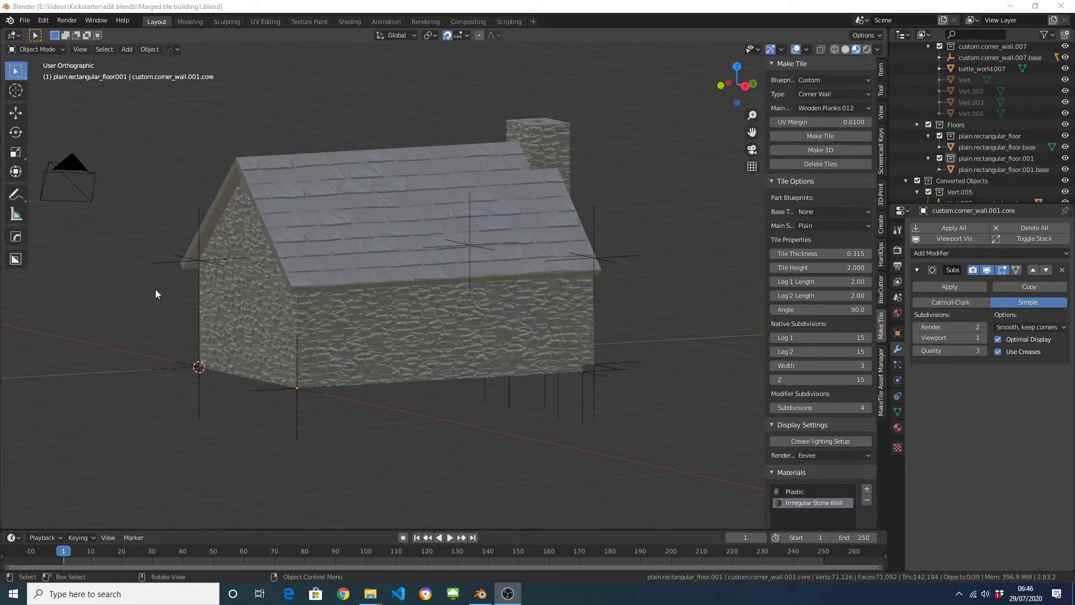
- Examine the assembled stone house, including its walls, roof and chimney, from all sides
{"action": "middle_click_drag", "start_coordinate": [147, 302], "coordinate": [470, 237]}
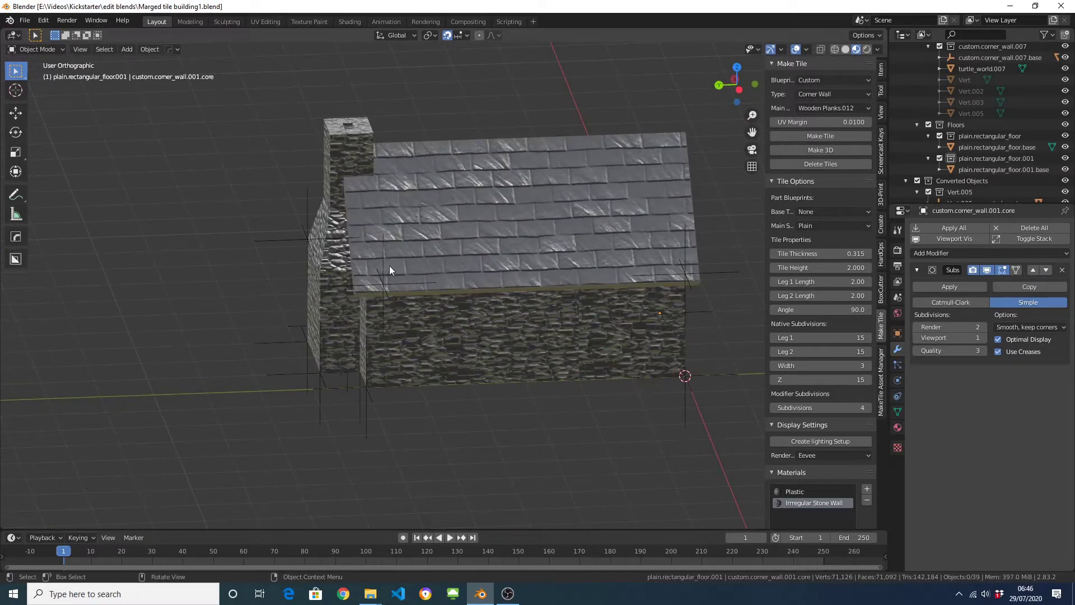
{"action": "middle_click_drag", "start_coordinate": [465, 387], "coordinate": [271, 334]}
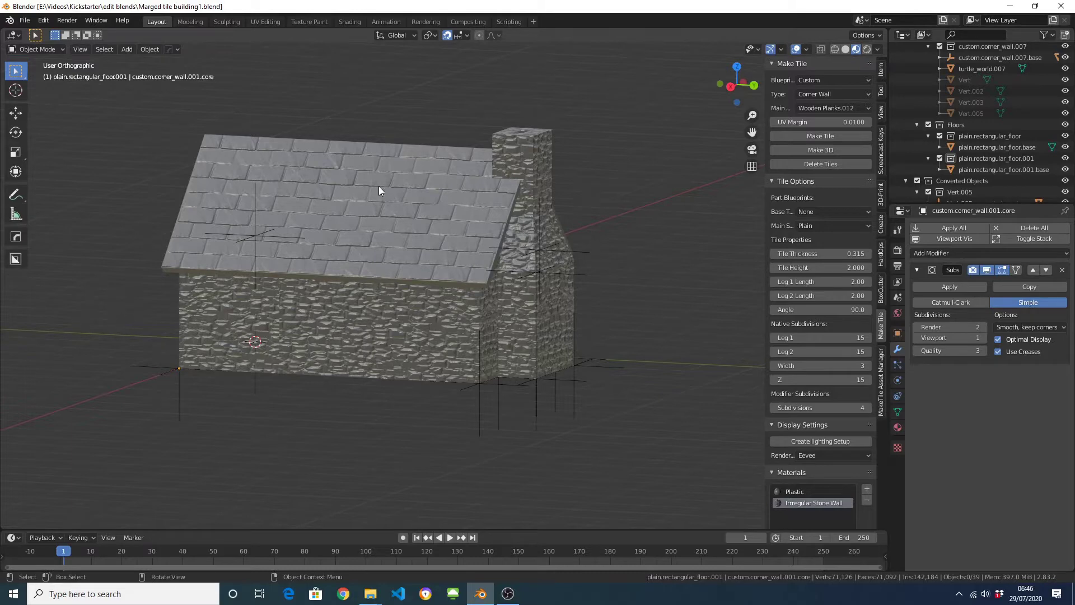
{"action": "mouse_move", "coordinate": [127, 312]}
{"action": "middle_mouse_down"}
{"action": "mouse_move", "coordinate": [196, 317]}
{"action": "mouse_move", "coordinate": [128, 312]}
{"action": "middle_mouse_up"}
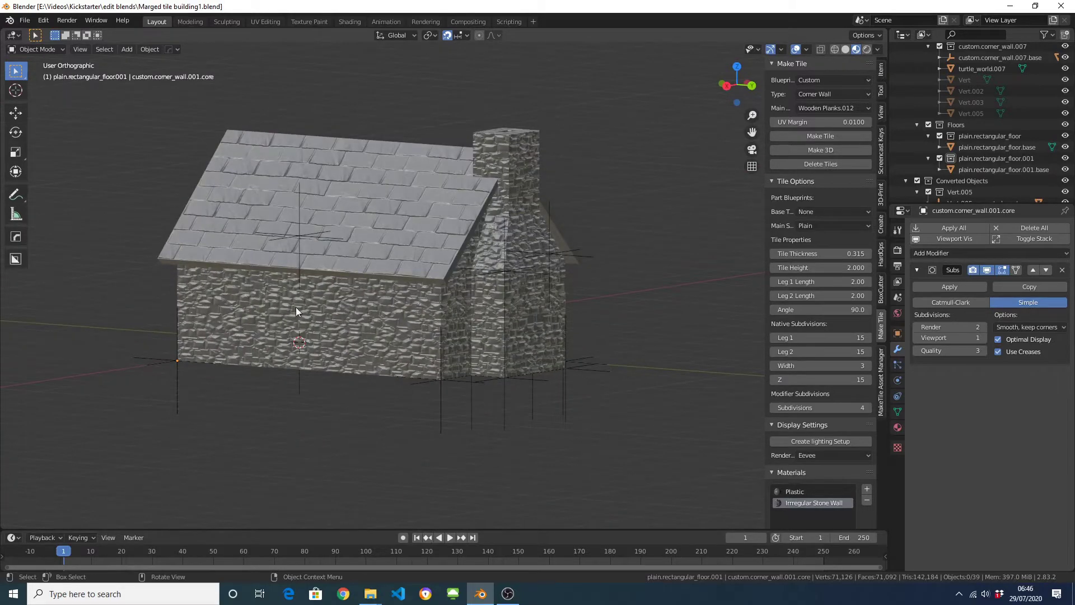
{"action": "middle_click_drag", "start_coordinate": [297, 312], "coordinate": [408, 413]}
- Try moving the corner wall bases at the front and chimney ends away from the house, cancelling each move
{"action": "left_click", "coordinate": [678, 412]}
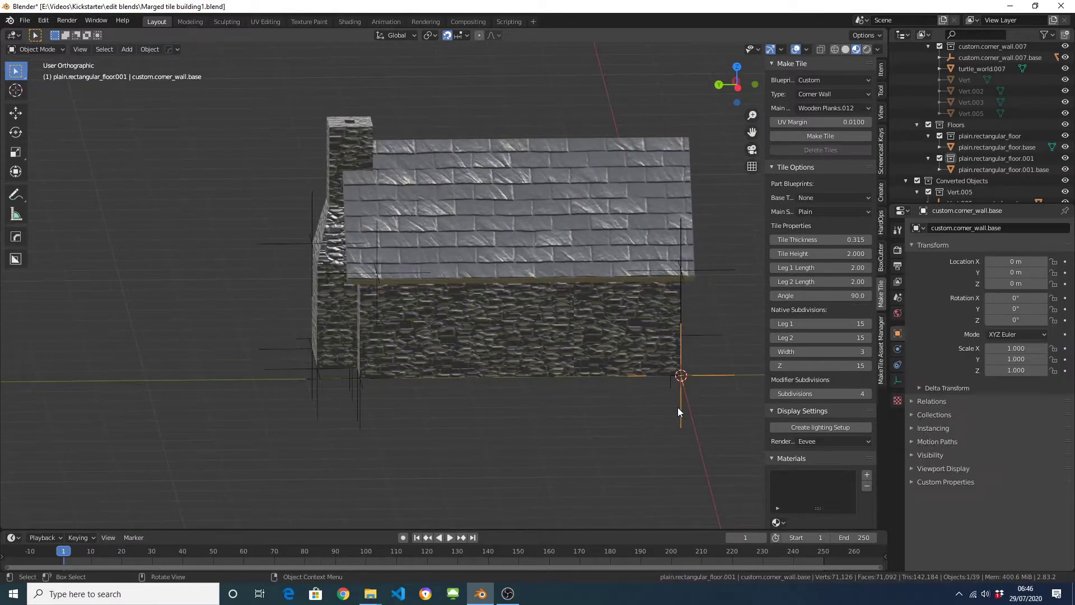
{"action": "scroll", "coordinate": [649, 407], "scroll_direction": "down", "scroll_amount": 1}
{"action": "middle_click_drag", "start_coordinate": [626, 378], "coordinate": [470, 428], "text": "shift"}
{"action": "scroll", "coordinate": [470, 429], "scroll_direction": "up", "scroll_amount": 3}
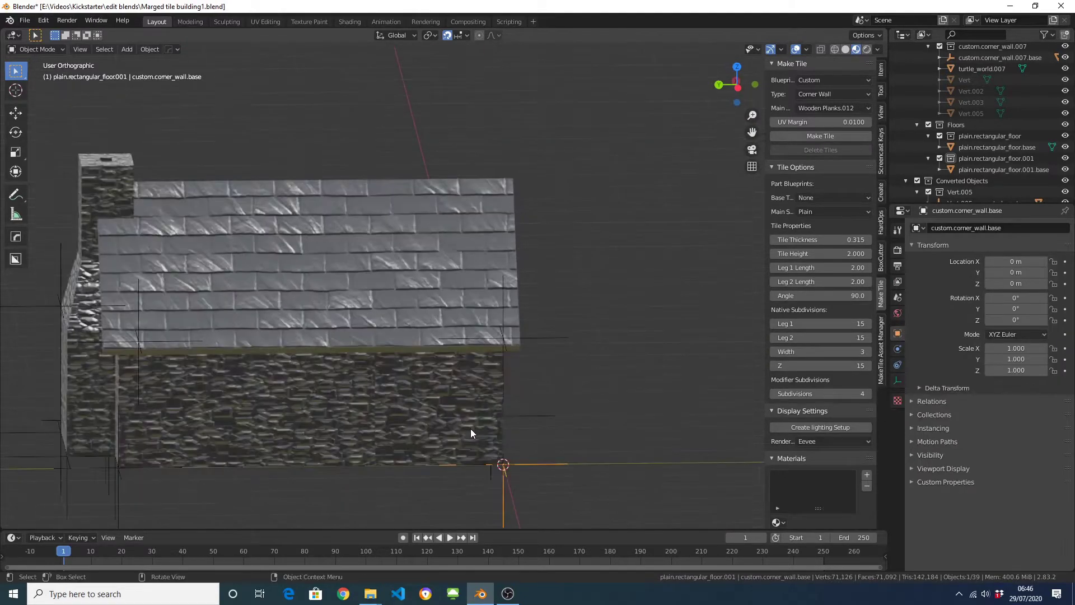
{"action": "scroll", "coordinate": [493, 429], "scroll_direction": "down", "scroll_amount": 3}
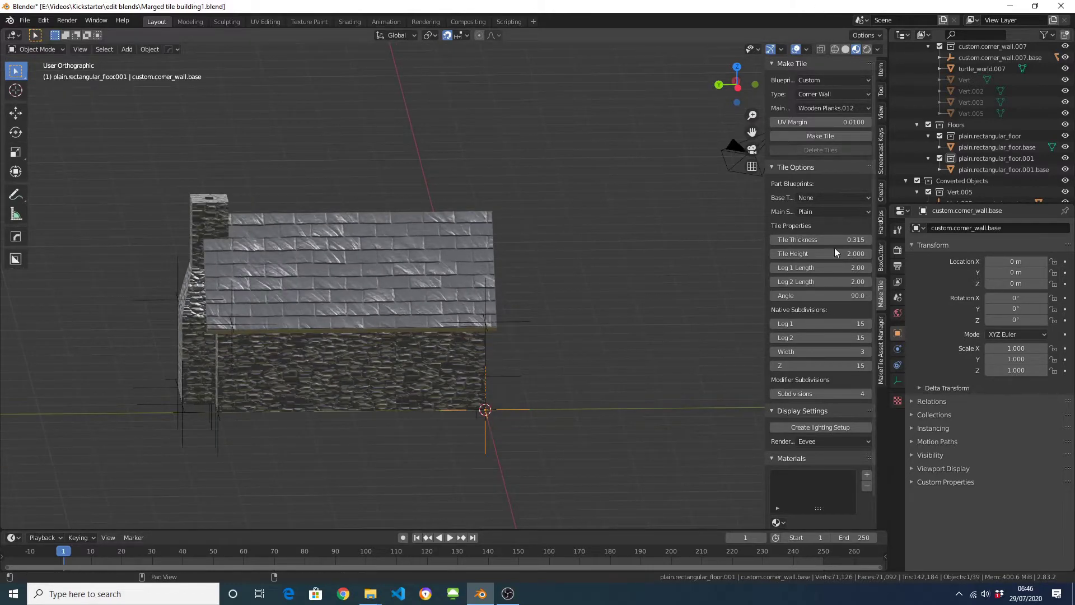
{"action": "key", "text": "g"}
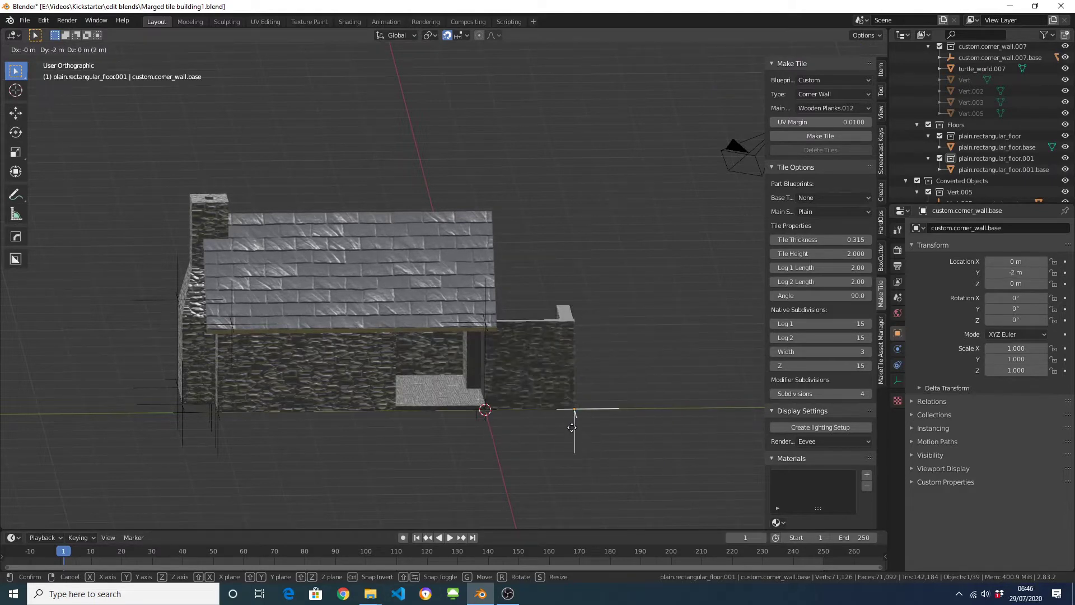
{"action": "key", "text": "Escape"}
{"action": "key", "text": "g"}
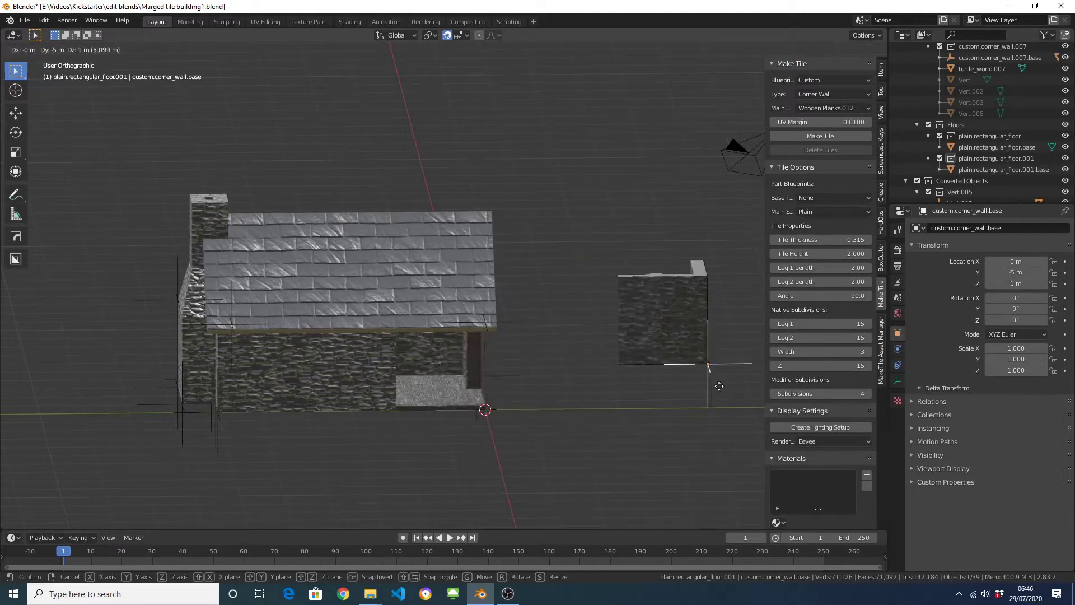
{"action": "right_click", "coordinate": [608, 409]}
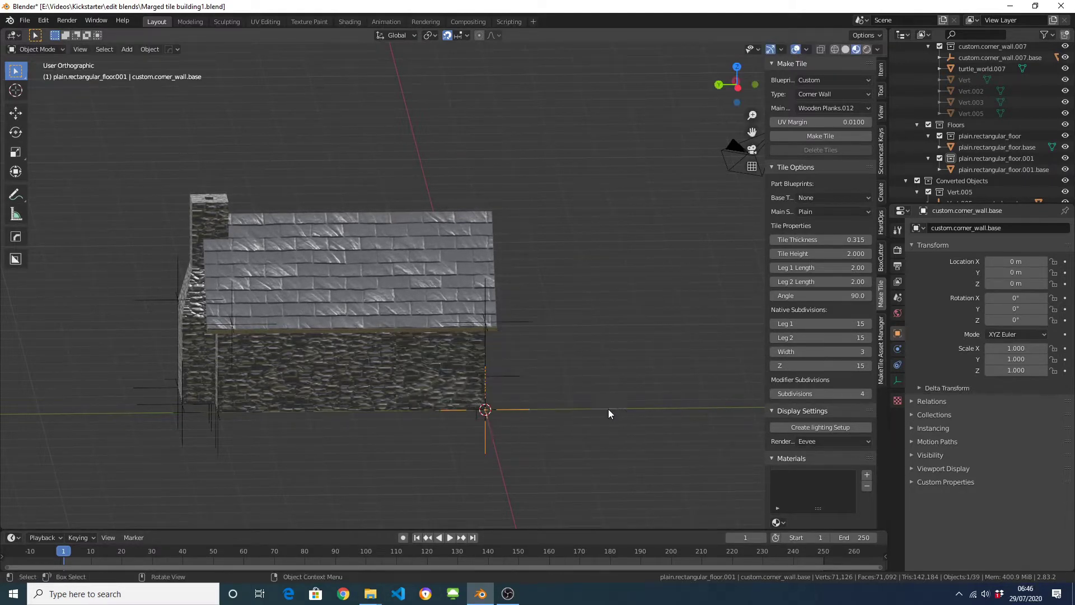
{"action": "left_click", "coordinate": [184, 436]}
{"action": "key", "text": "g"}
{"action": "left_click", "coordinate": [171, 448]}
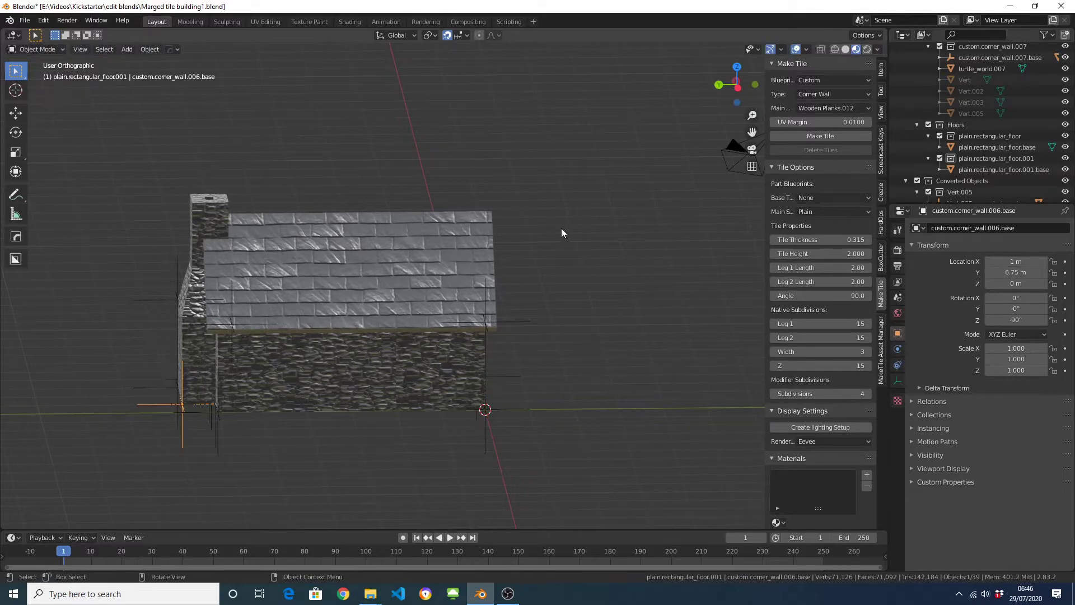
- Move the front gable's empty out of the building by 2 m along negative Y
{"action": "left_click", "coordinate": [514, 322]}
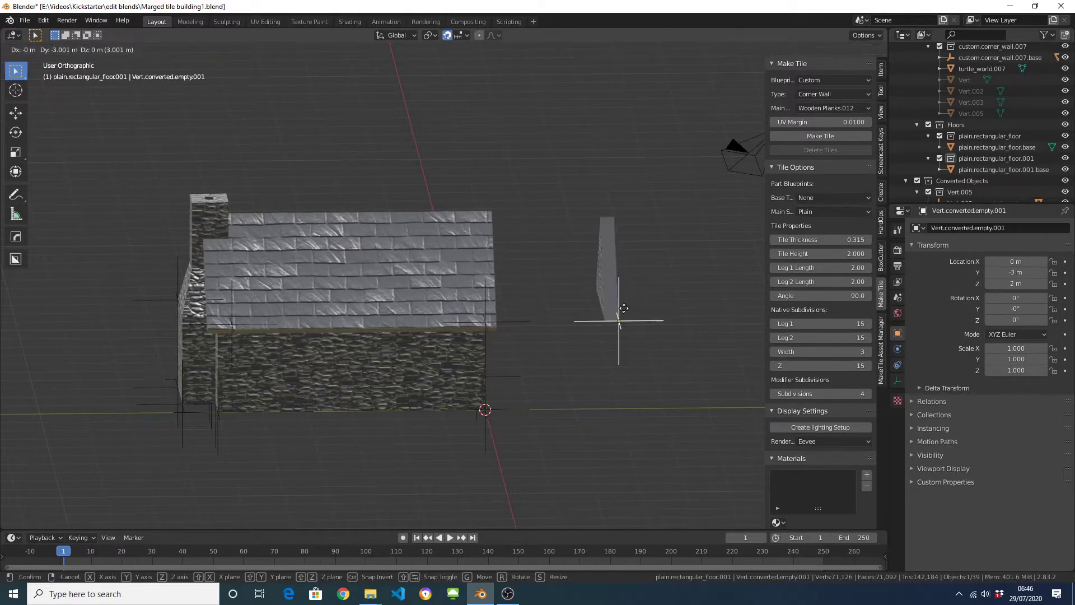
{"action": "key", "text": "g"}
{"action": "left_click", "coordinate": [594, 318]}
- Try moving the roof's empty and clearing its location, and undo that together with the front gable's move
{"action": "left_click", "coordinate": [514, 318]}
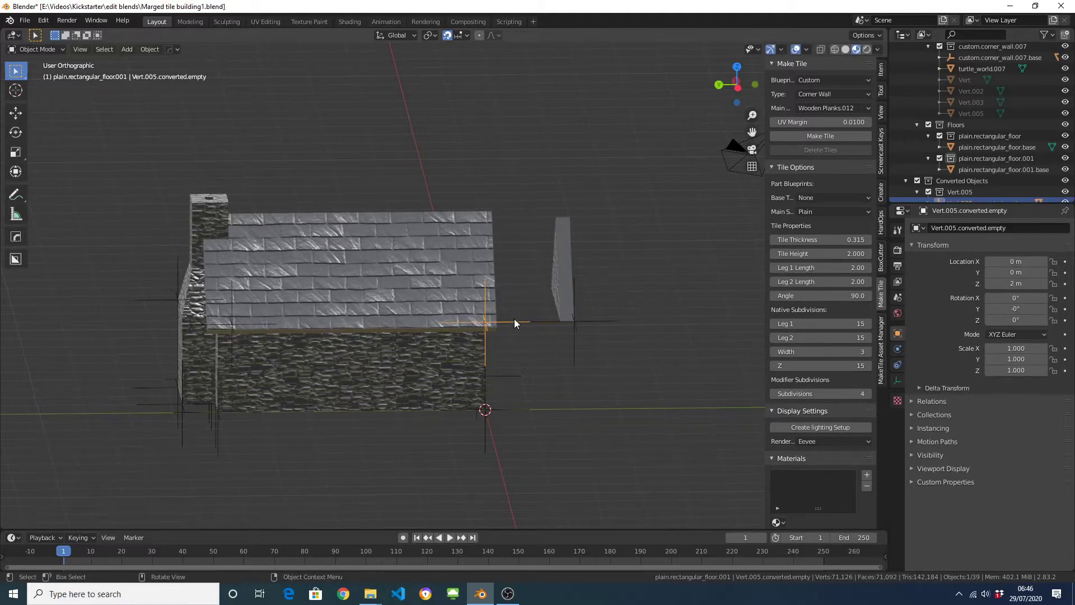
{"action": "key", "text": "g"}
{"action": "left_click", "coordinate": [364, 323]}
{"action": "key", "text": "alt+g"}
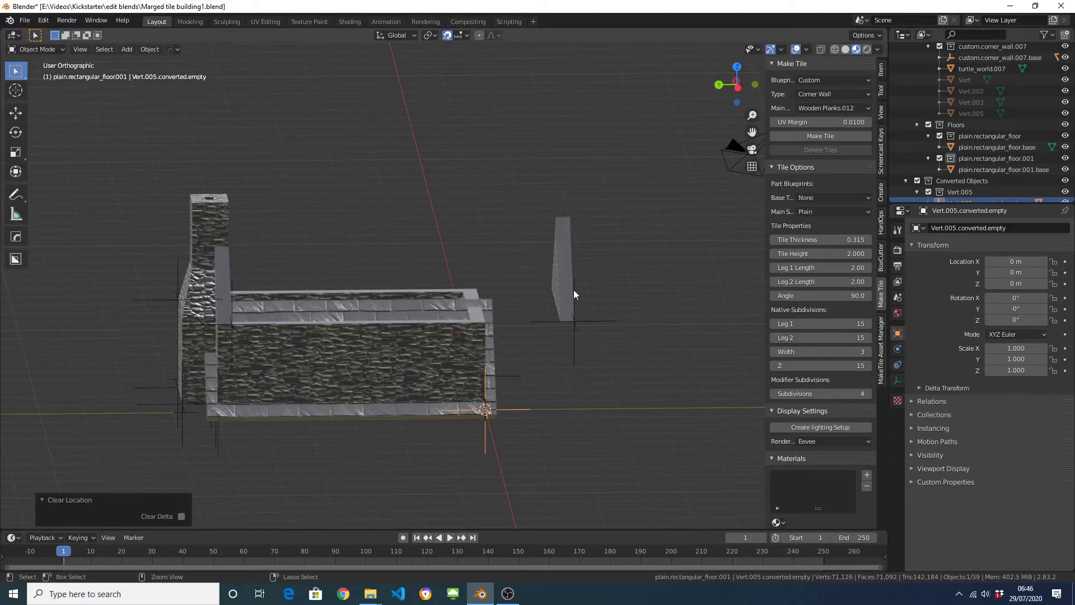
{"action": "key", "text": "ctrl+z"}
{"action": "left_click", "coordinate": [573, 291]}
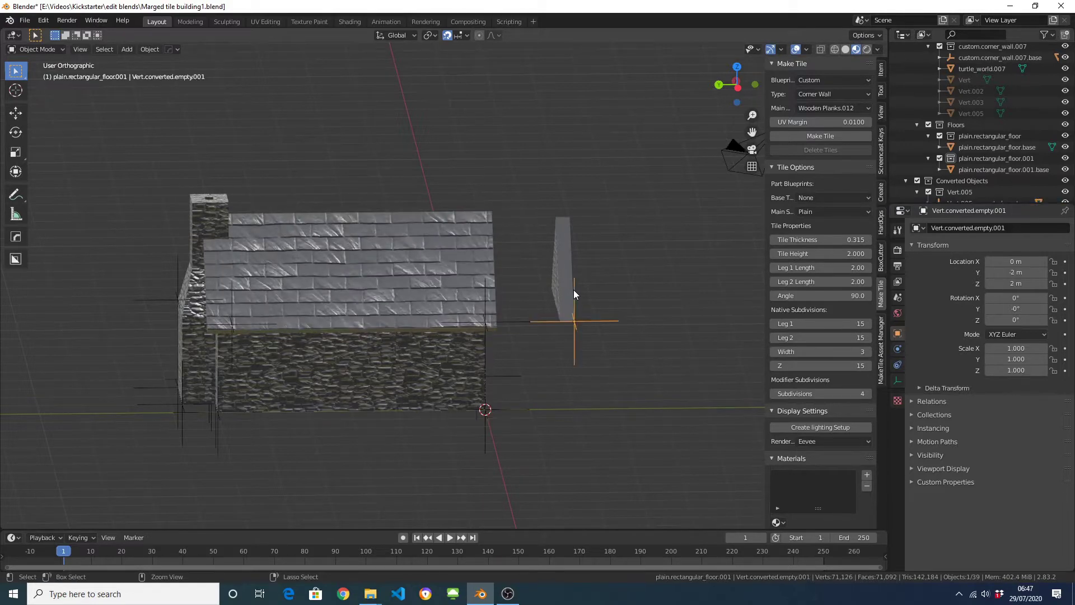
{"action": "key", "text": "ctrl+z"}
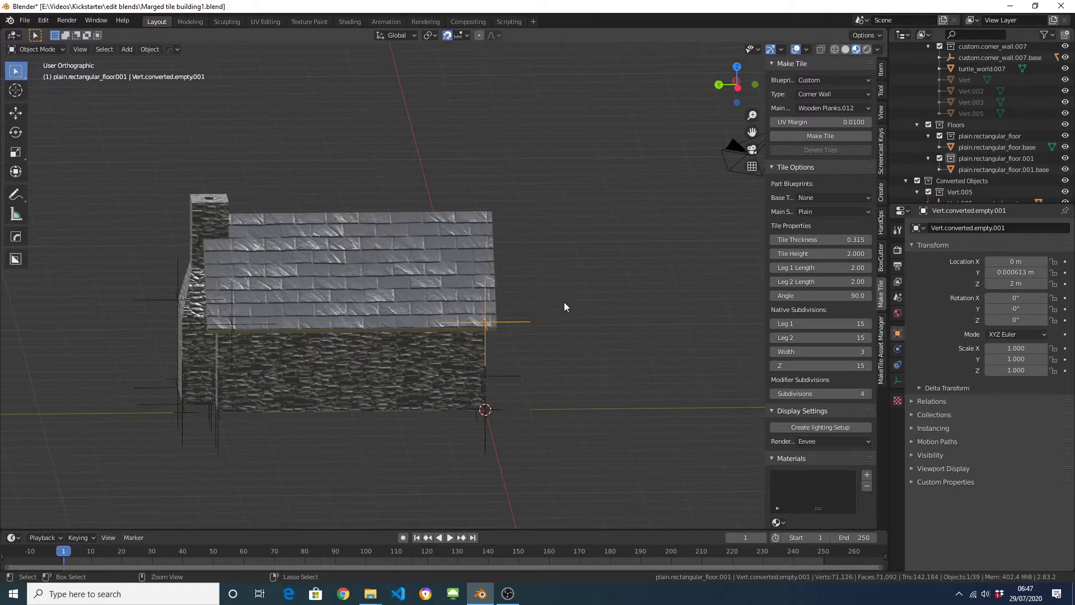
- Select every part of the building with the roof as active object and make the tiles 3D
{"action": "mouse_move", "coordinate": [549, 310]}
{"action": "middle_mouse_down"}
{"action": "mouse_move", "coordinate": [427, 298]}
{"action": "mouse_move", "coordinate": [475, 254]}
{"action": "mouse_move", "coordinate": [459, 323]}
{"action": "mouse_move", "coordinate": [271, 312]}
{"action": "mouse_move", "coordinate": [336, 337]}
{"action": "mouse_move", "coordinate": [563, 309]}
{"action": "mouse_move", "coordinate": [538, 296]}
{"action": "middle_mouse_up"}
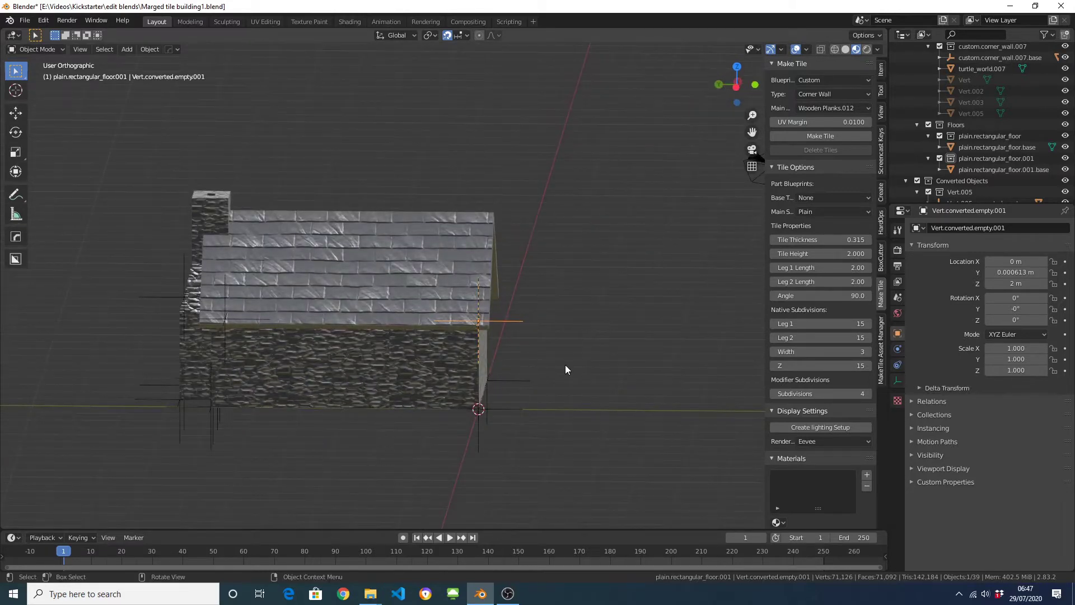
{"action": "mouse_move", "coordinate": [249, 365]}
{"action": "middle_mouse_down"}
{"action": "mouse_move", "coordinate": [261, 354]}
{"action": "mouse_move", "coordinate": [231, 346]}
{"action": "mouse_move", "coordinate": [250, 353]}
{"action": "middle_mouse_up"}
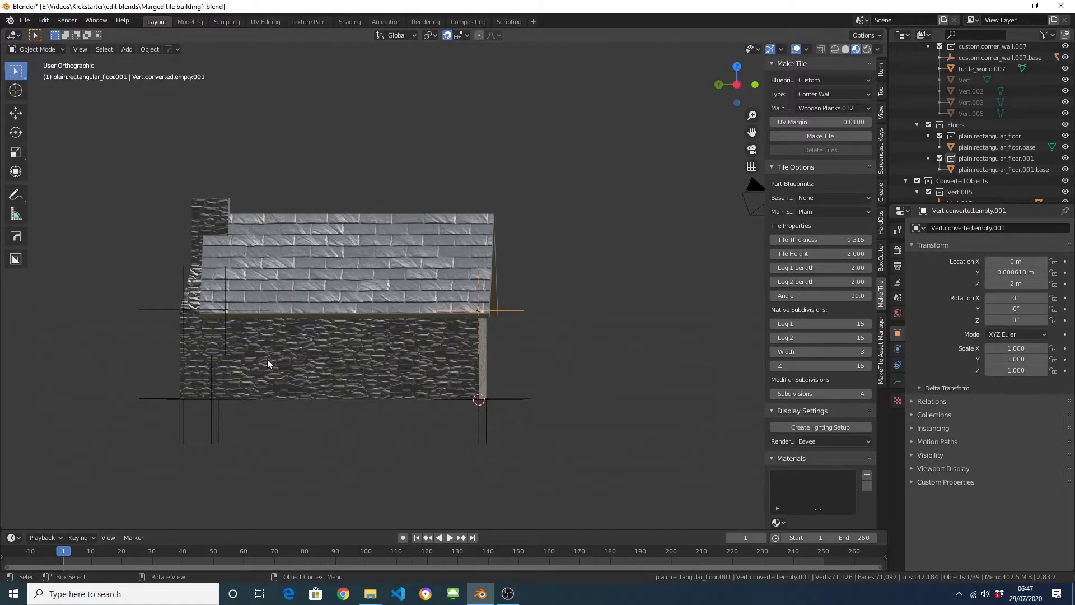
{"action": "middle_click_drag", "start_coordinate": [144, 312], "coordinate": [392, 309]}
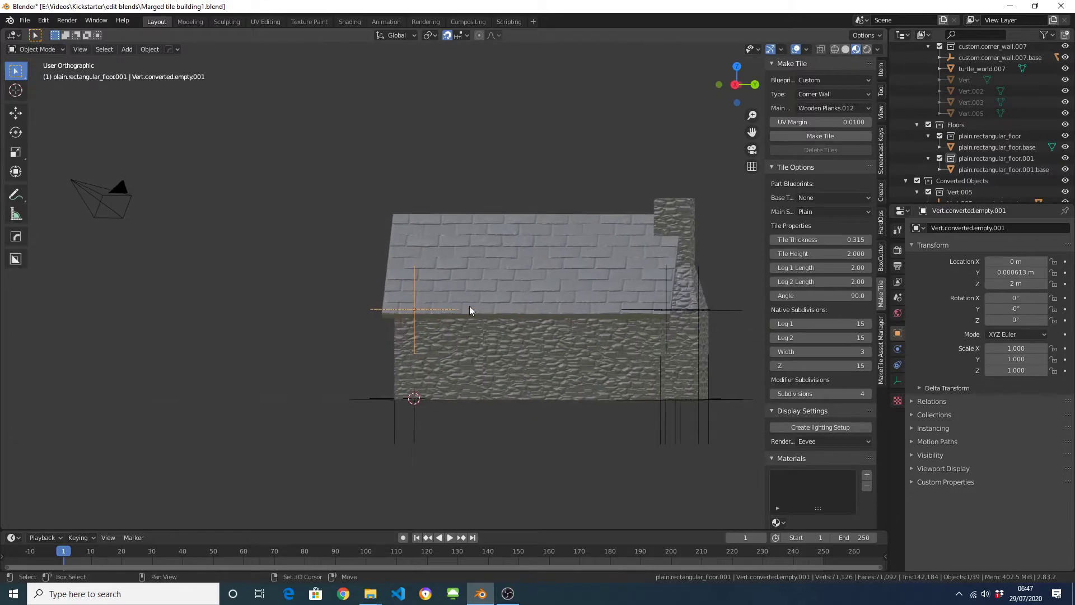
{"action": "middle_click_drag", "start_coordinate": [470, 305], "coordinate": [335, 310], "text": "shift"}
{"action": "left_click_drag", "start_coordinate": [217, 146], "coordinate": [697, 518]}
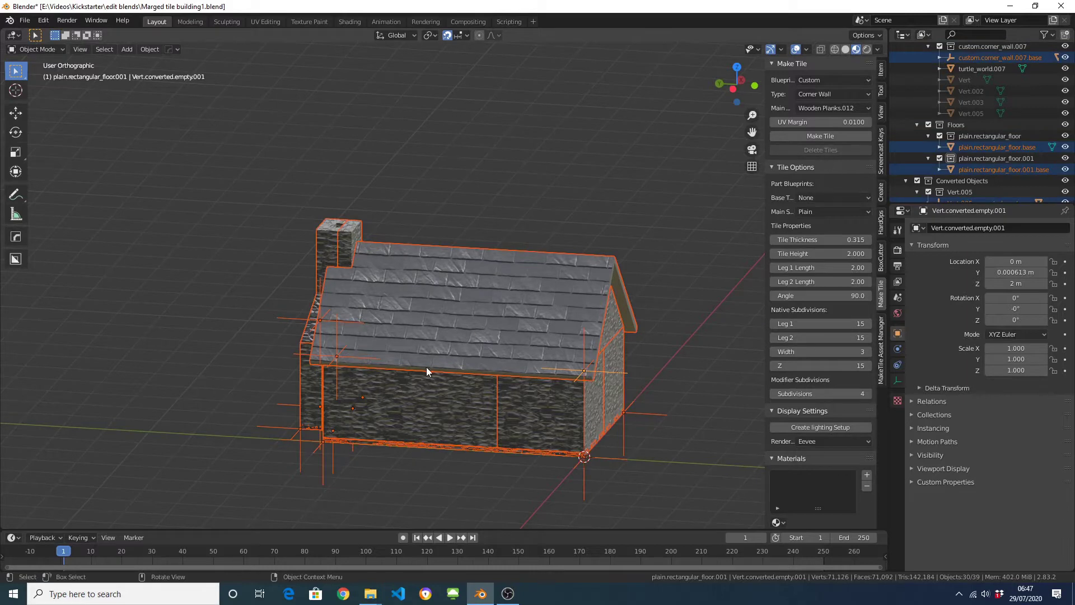
{"action": "left_click", "coordinate": [532, 307], "text": "shift"}
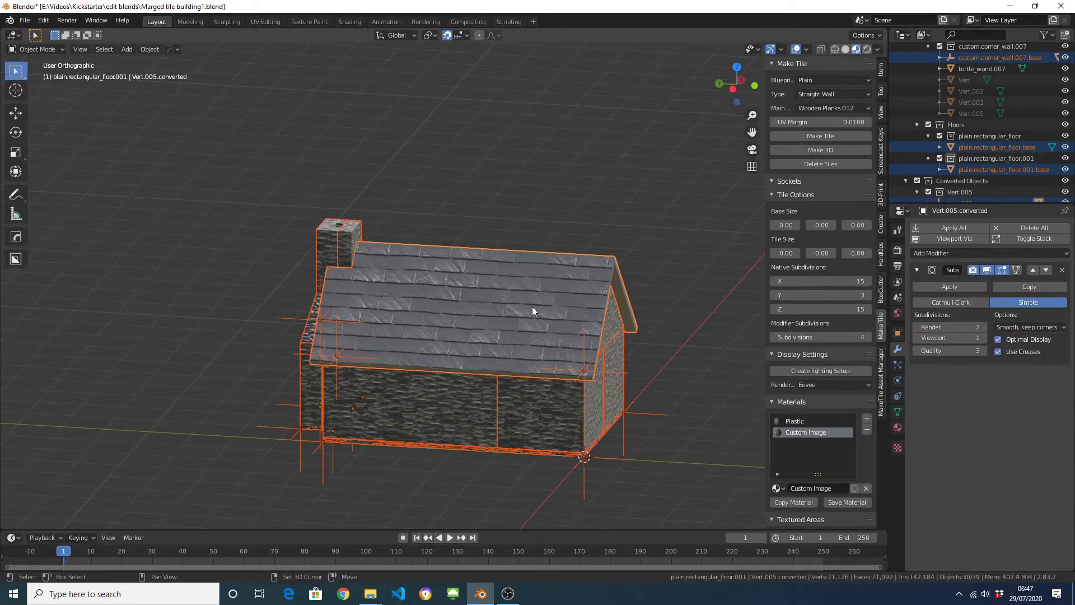
{"action": "left_click", "coordinate": [835, 150]}
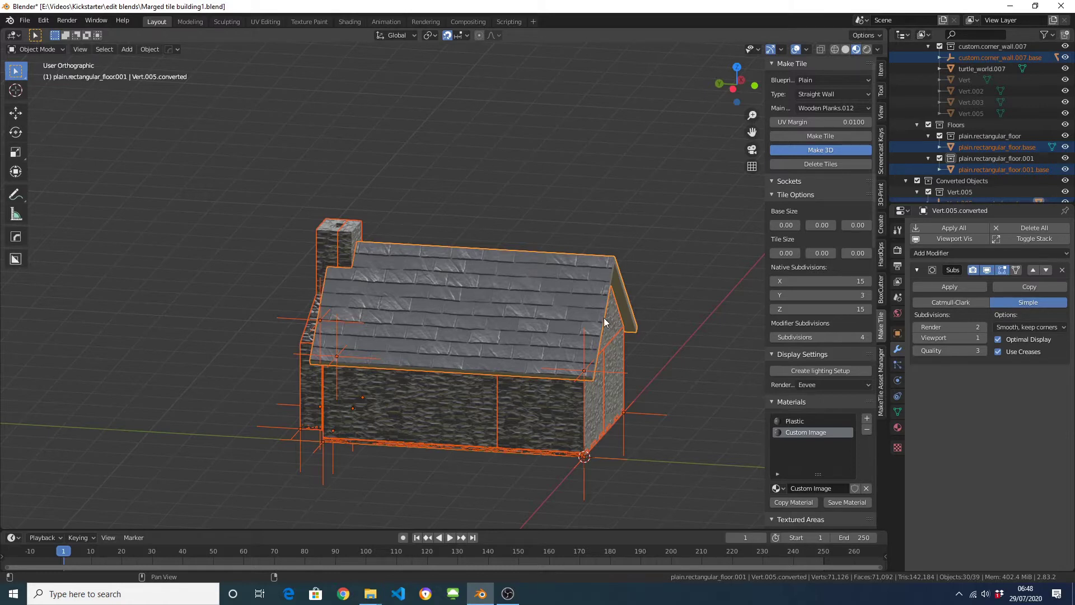
- Set the modifier subdivisions of the front gable to 9
{"action": "mouse_move", "coordinate": [603, 323]}
{"action": "middle_mouse_down"}
{"action": "mouse_move", "coordinate": [523, 314]}
{"action": "mouse_move", "coordinate": [603, 322]}
{"action": "middle_mouse_up"}
{"action": "left_click", "coordinate": [540, 307]}
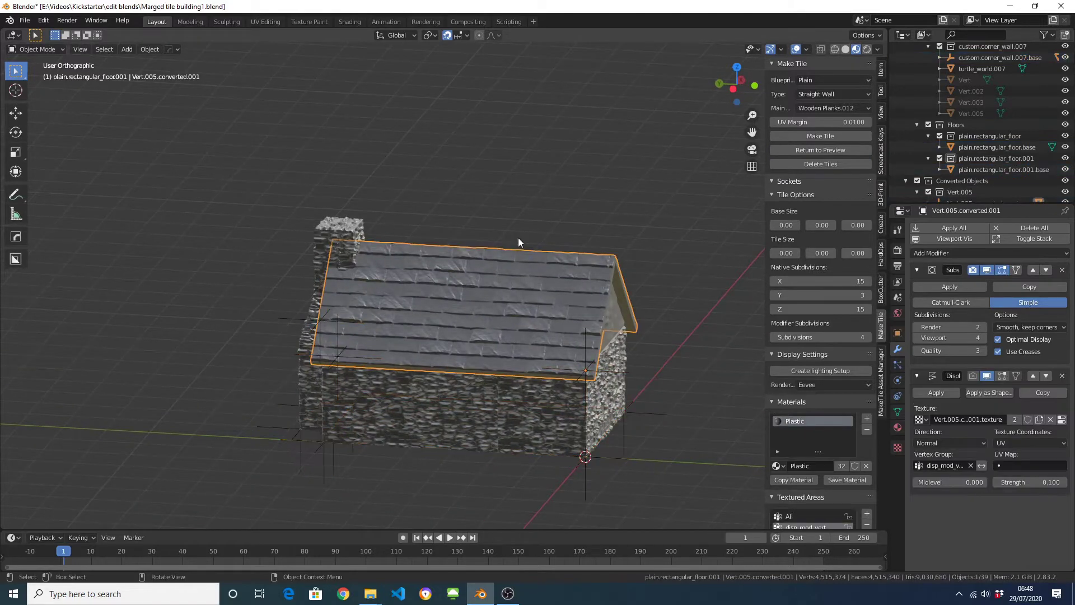
{"action": "middle_click_drag", "start_coordinate": [496, 260], "coordinate": [512, 337]}
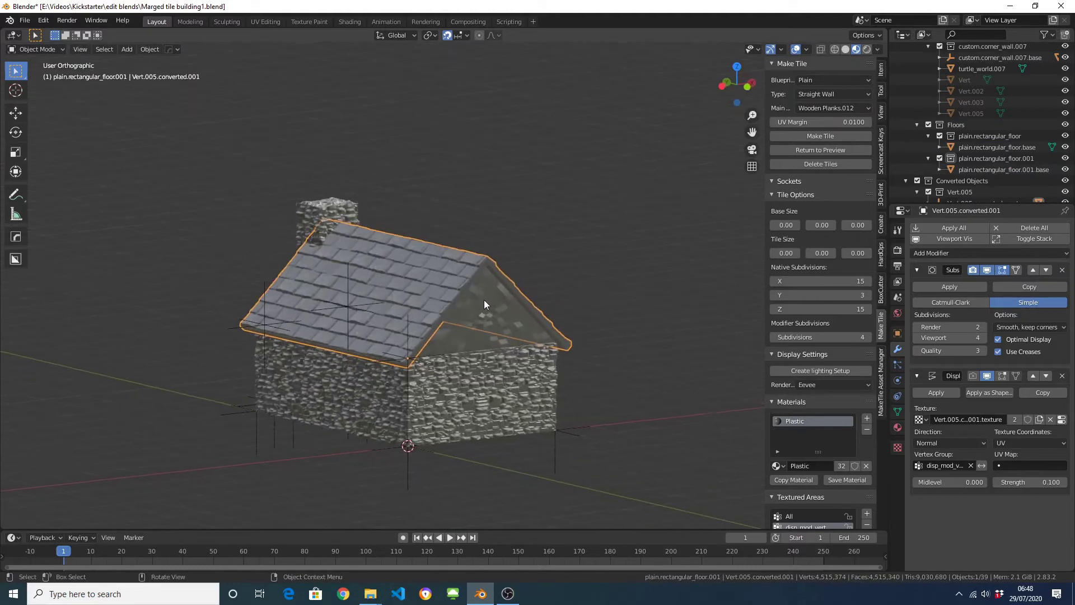
{"action": "left_click", "coordinate": [493, 314]}
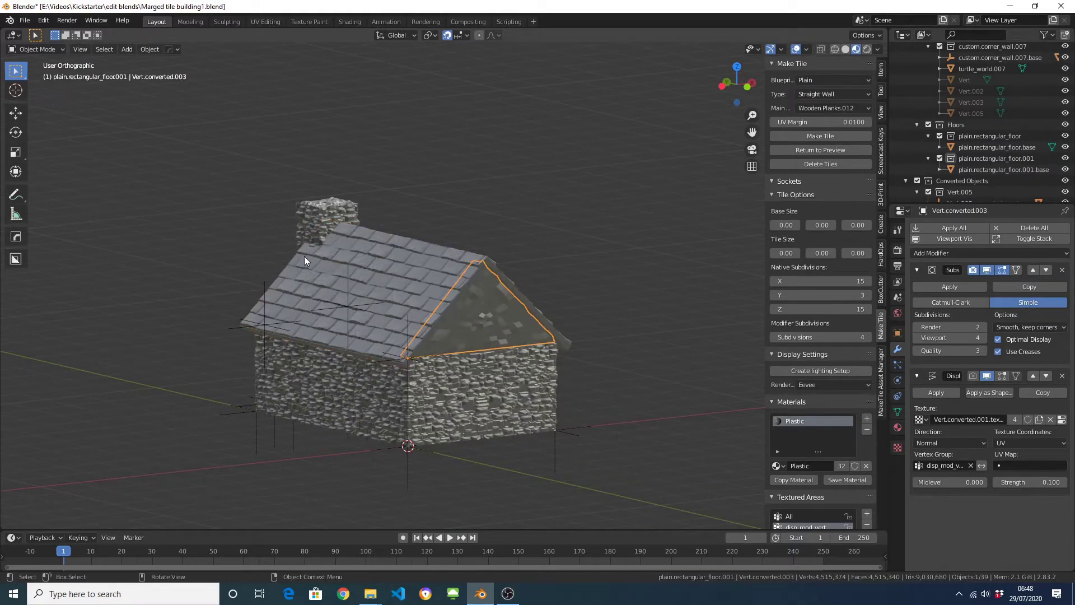
{"action": "middle_click_drag", "start_coordinate": [305, 256], "coordinate": [329, 265]}
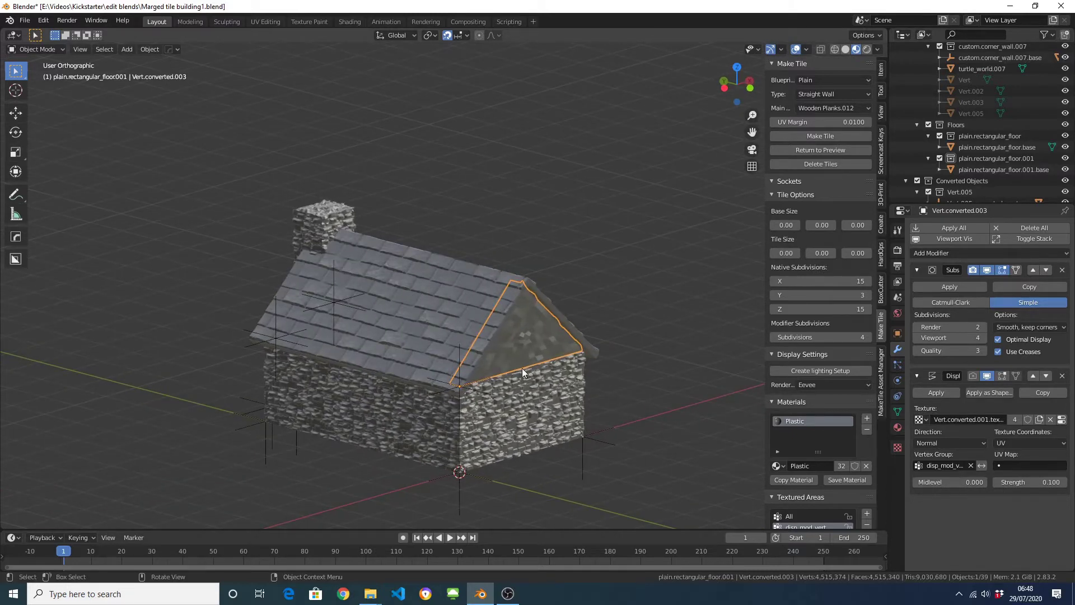
{"action": "left_click", "coordinate": [834, 336]}
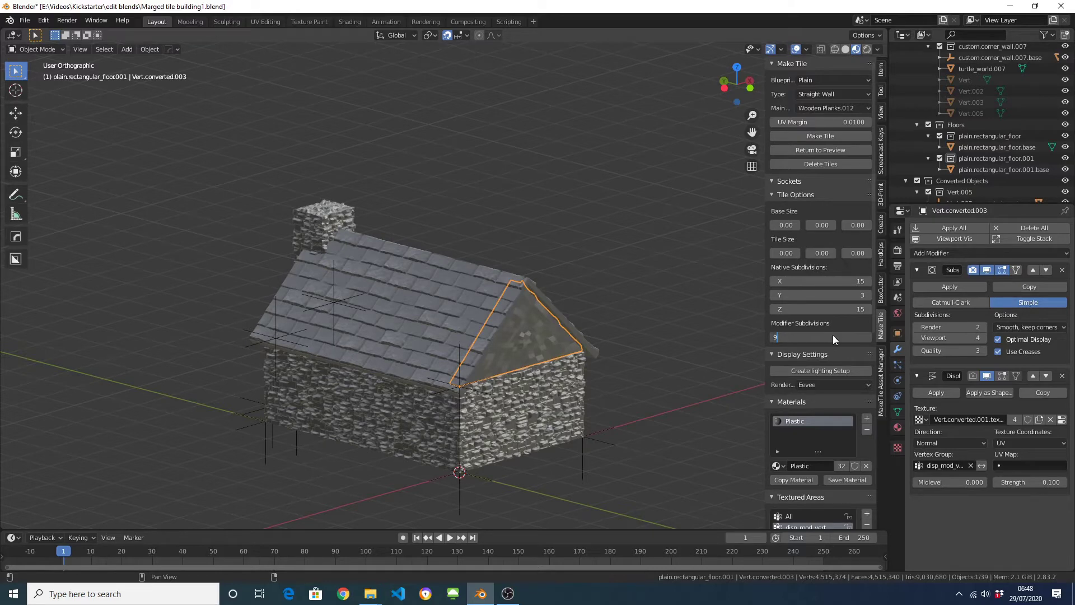
{"action": "key", "text": "Return"}
- Set the modifier subdivisions of the gable behind the chimney to 9
{"action": "middle_click_drag", "start_coordinate": [322, 224], "coordinate": [449, 233]}
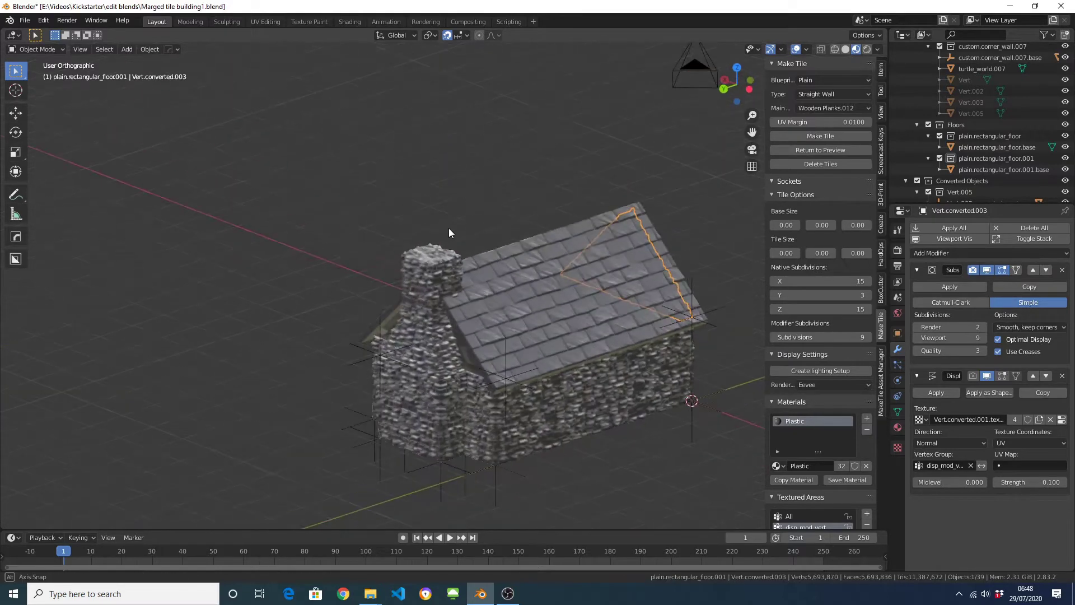
{"action": "left_click", "coordinate": [465, 351]}
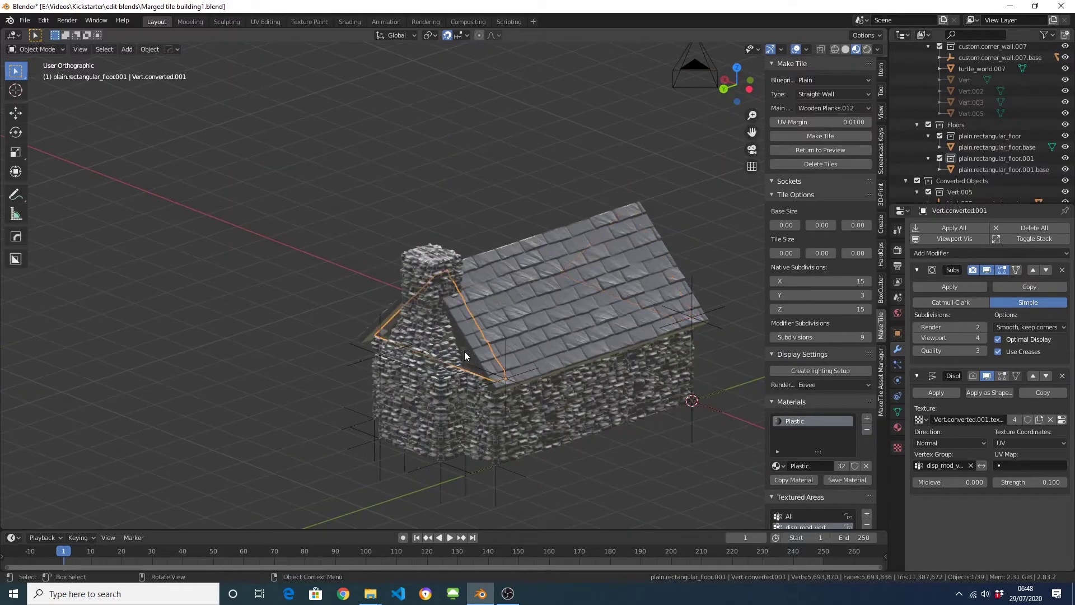
{"action": "left_click", "coordinate": [826, 338]}
{"action": "type", "text": "9"}
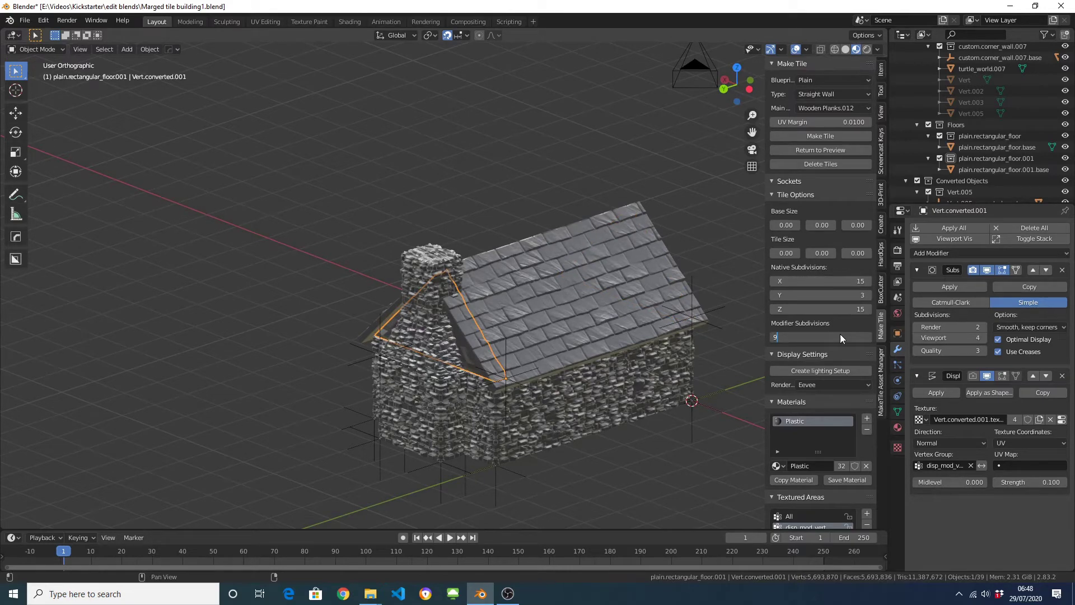
{"action": "key", "text": "Return"}
- Select every part of the building with the long front wall section as active object and flatten the selected tiles
{"action": "scroll", "coordinate": [637, 322], "scroll_direction": "up", "scroll_amount": 5}
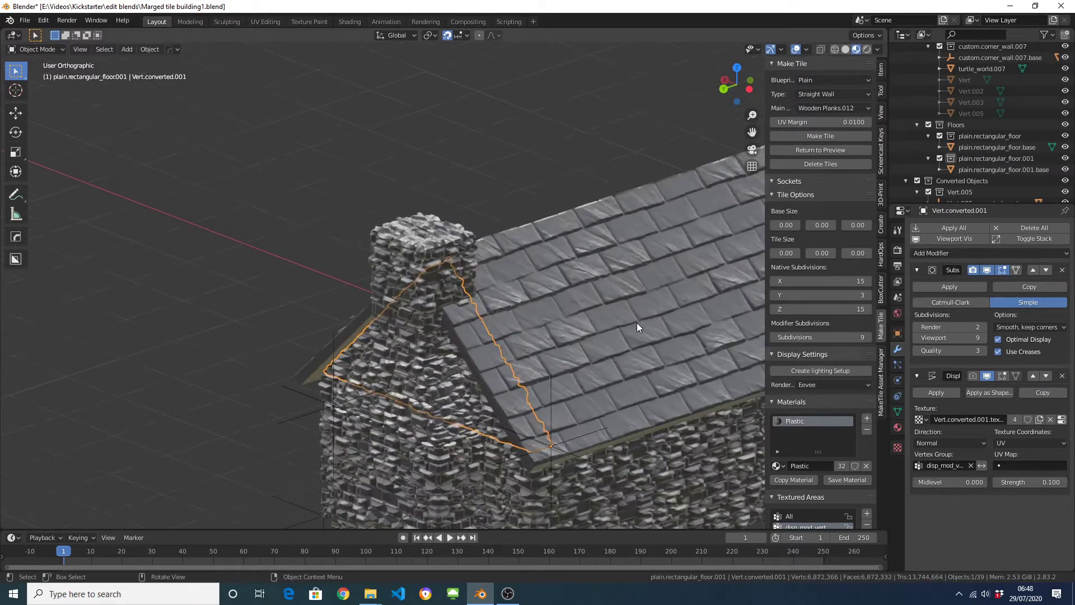
{"action": "middle_click_drag", "start_coordinate": [629, 345], "coordinate": [574, 323]}
{"action": "scroll", "coordinate": [497, 318], "scroll_direction": "down", "scroll_amount": 3}
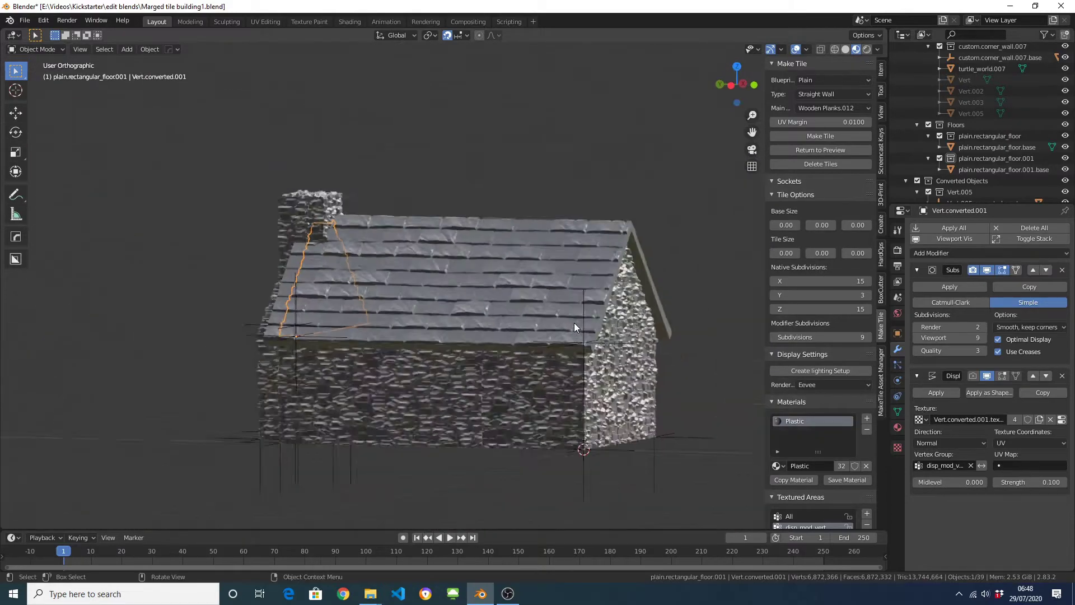
{"action": "scroll", "coordinate": [573, 322], "scroll_direction": "down", "scroll_amount": 4}
{"action": "middle_click_drag", "start_coordinate": [660, 417], "coordinate": [370, 391]}
{"action": "left_click_drag", "start_coordinate": [212, 173], "coordinate": [688, 489]}
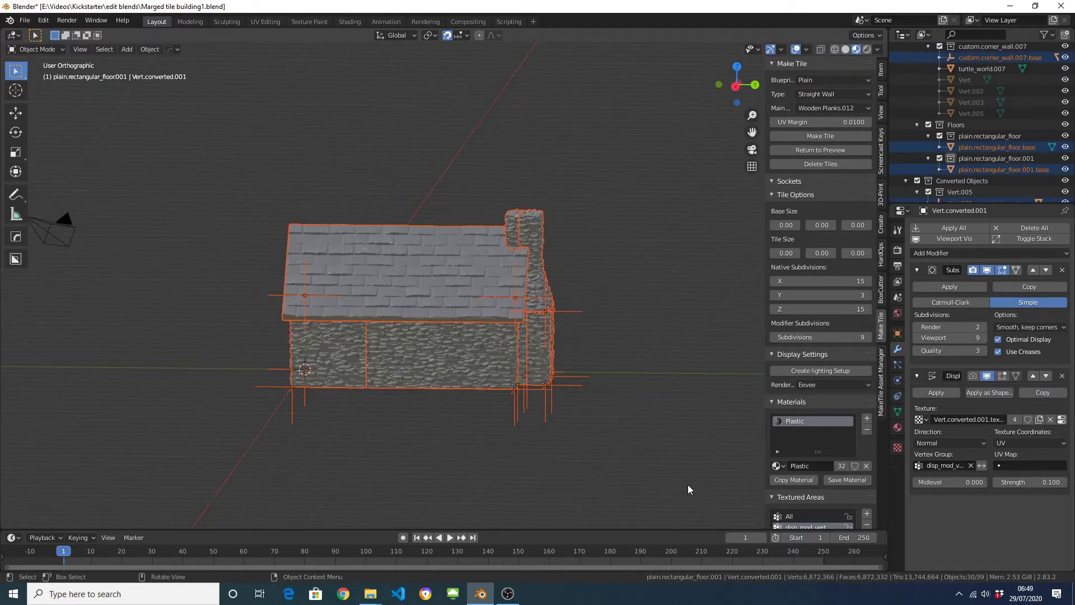
{"action": "left_click", "coordinate": [437, 368], "text": "shift"}
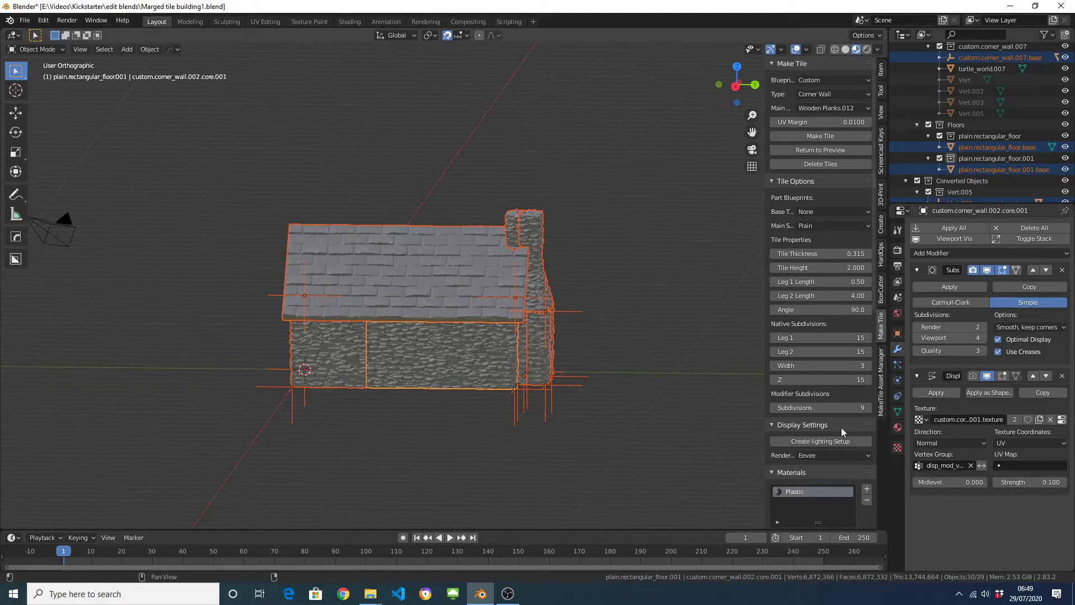
{"action": "scroll", "coordinate": [841, 428], "scroll_direction": "down", "scroll_amount": 10}
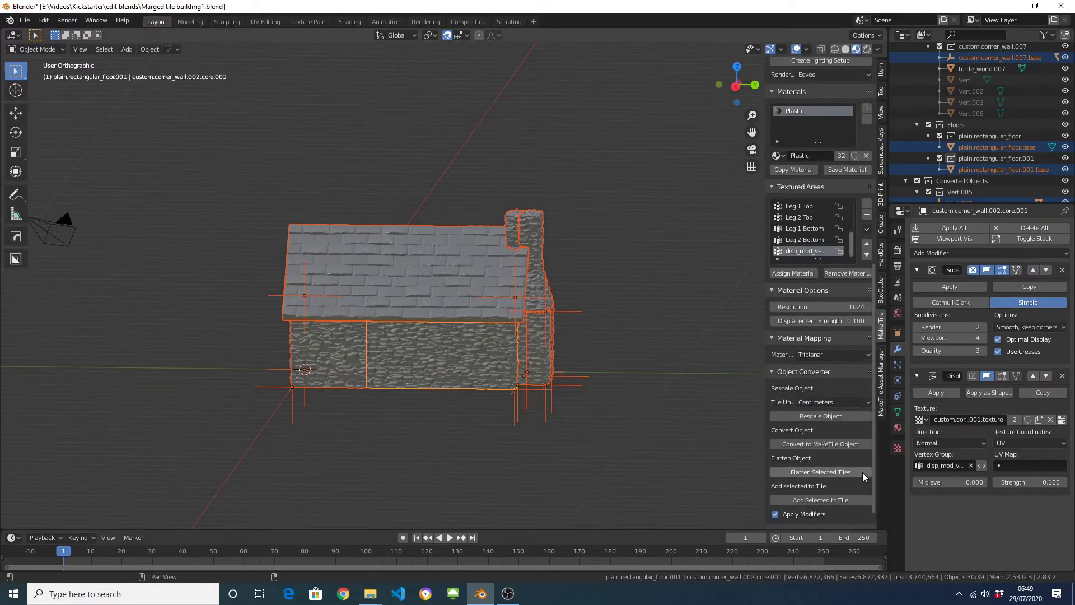
{"action": "left_click", "coordinate": [862, 472]}
{"action": "scroll", "coordinate": [852, 405], "scroll_direction": "down", "scroll_amount": 1}
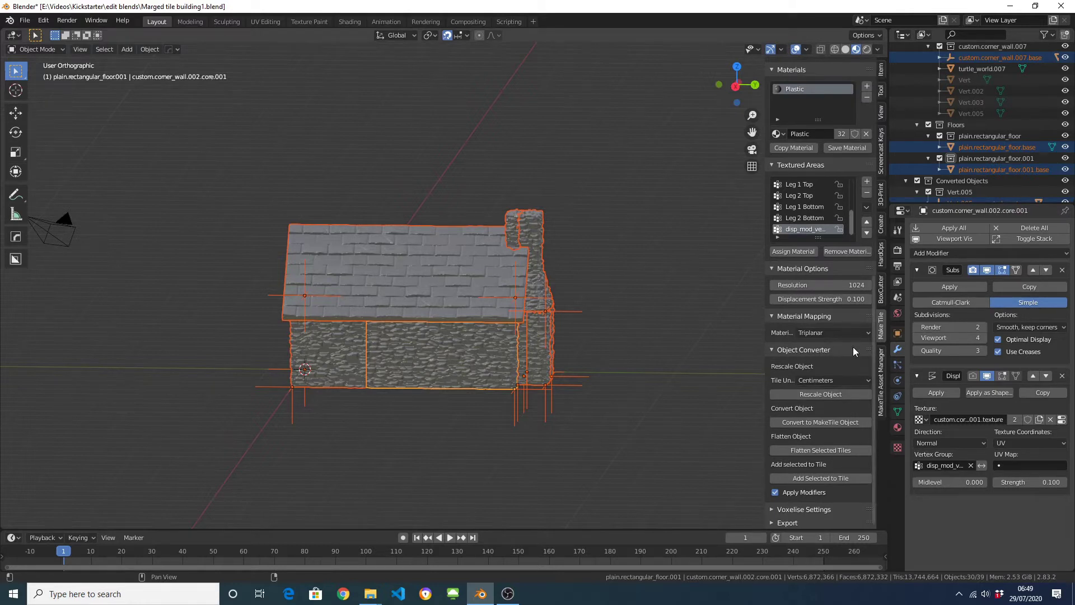
{"action": "left_click", "coordinate": [829, 449]}
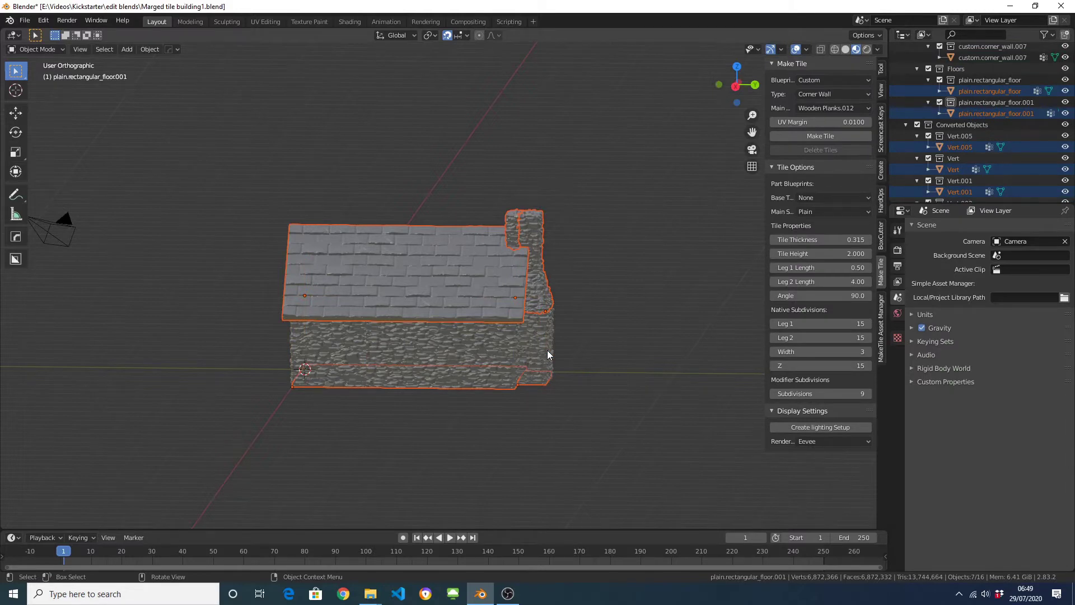
- Examine the flattened mesh of the long front wall section up close in Edit Mode
{"action": "scroll", "coordinate": [560, 344], "scroll_direction": "up", "scroll_amount": 1}
{"action": "left_click", "coordinate": [609, 365]}
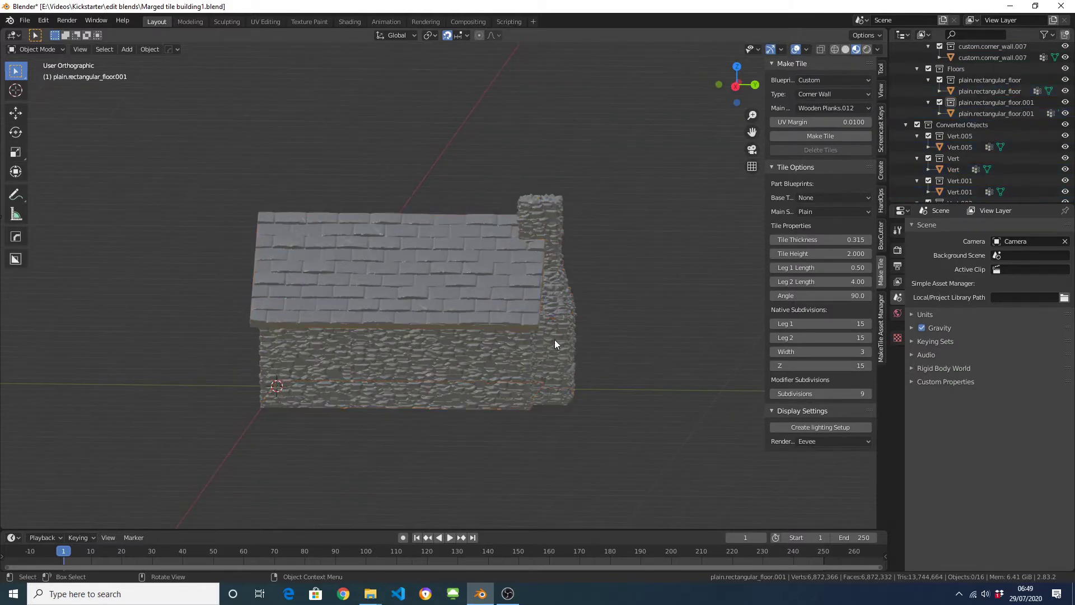
{"action": "middle_click_drag", "start_coordinate": [555, 344], "coordinate": [414, 375]}
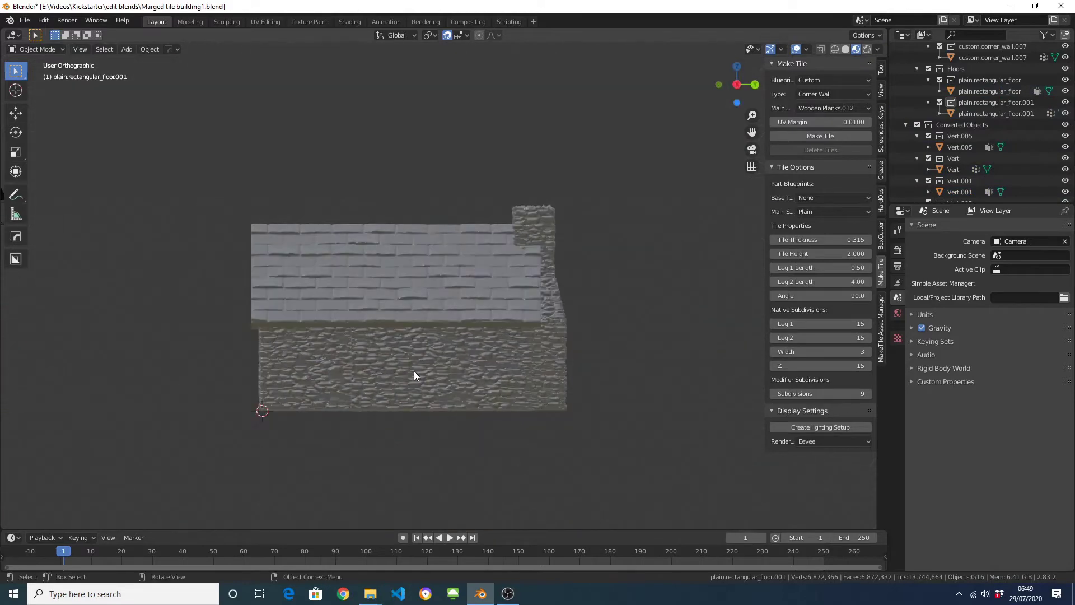
{"action": "left_click", "coordinate": [415, 371]}
{"action": "middle_click_drag", "start_coordinate": [342, 364], "coordinate": [320, 358]}
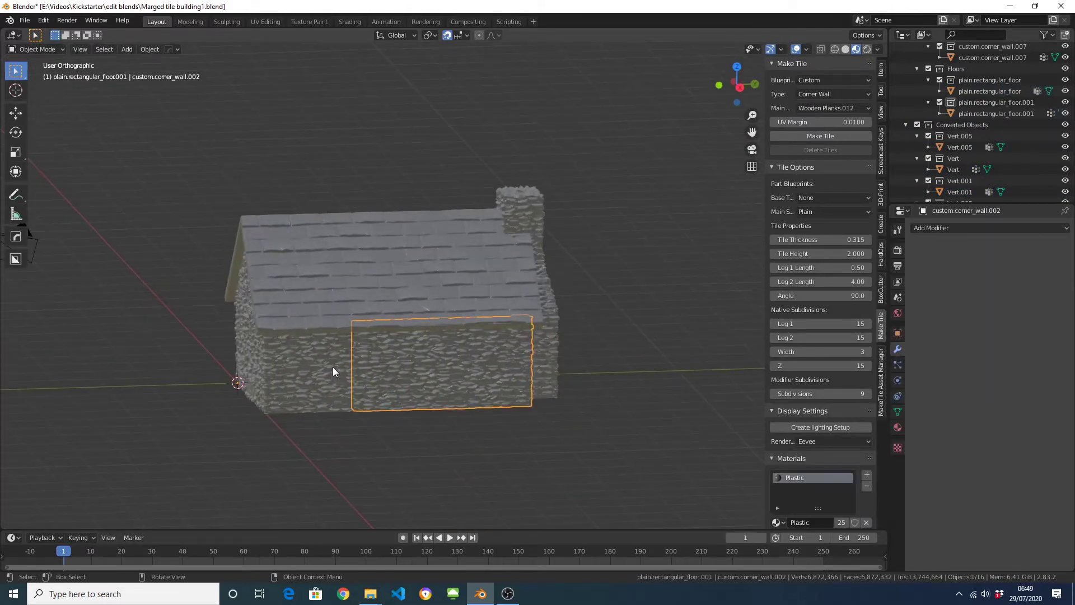
{"action": "key", "text": "Tab"}
{"action": "scroll", "coordinate": [386, 393], "scroll_direction": "up", "scroll_amount": 5}
{"action": "scroll", "coordinate": [387, 393], "scroll_direction": "up", "scroll_amount": 1}
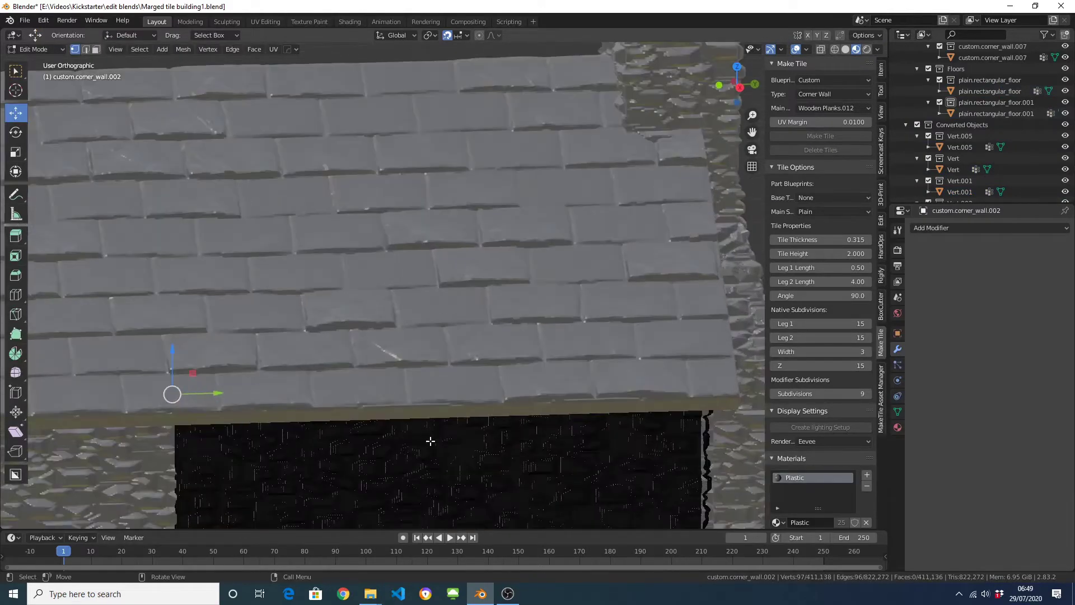
{"action": "middle_click_drag", "start_coordinate": [430, 442], "coordinate": [423, 268], "text": "shift"}
{"action": "mouse_move", "coordinate": [412, 369]}
{"action": "middle_mouse_down"}
{"action": "mouse_move", "coordinate": [421, 368]}
{"action": "mouse_move", "coordinate": [400, 361]}
{"action": "middle_mouse_up"}
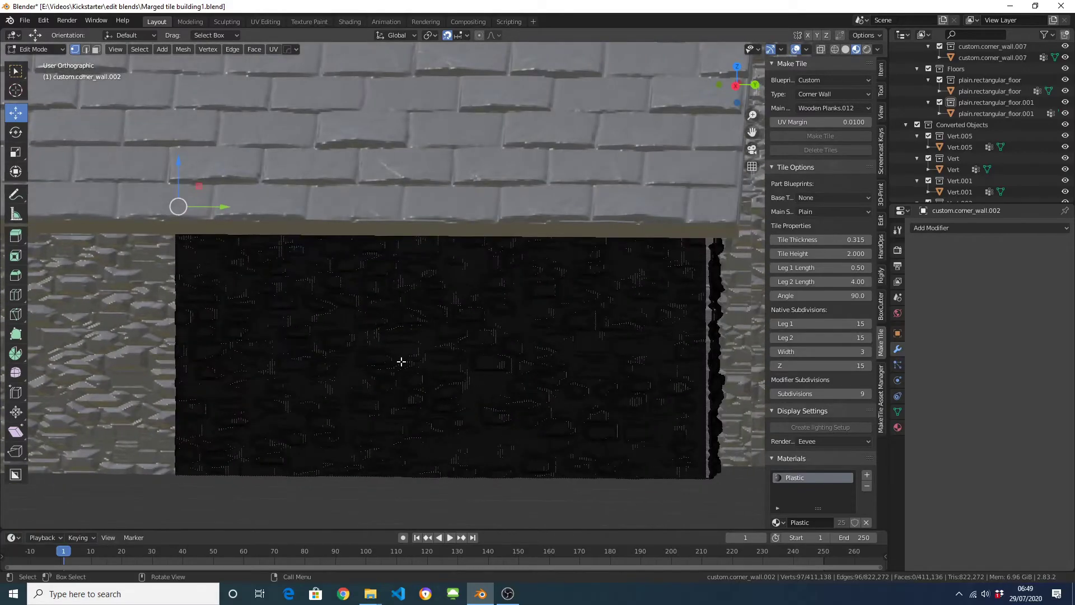
{"action": "scroll", "coordinate": [484, 342], "scroll_direction": "up", "scroll_amount": 8}
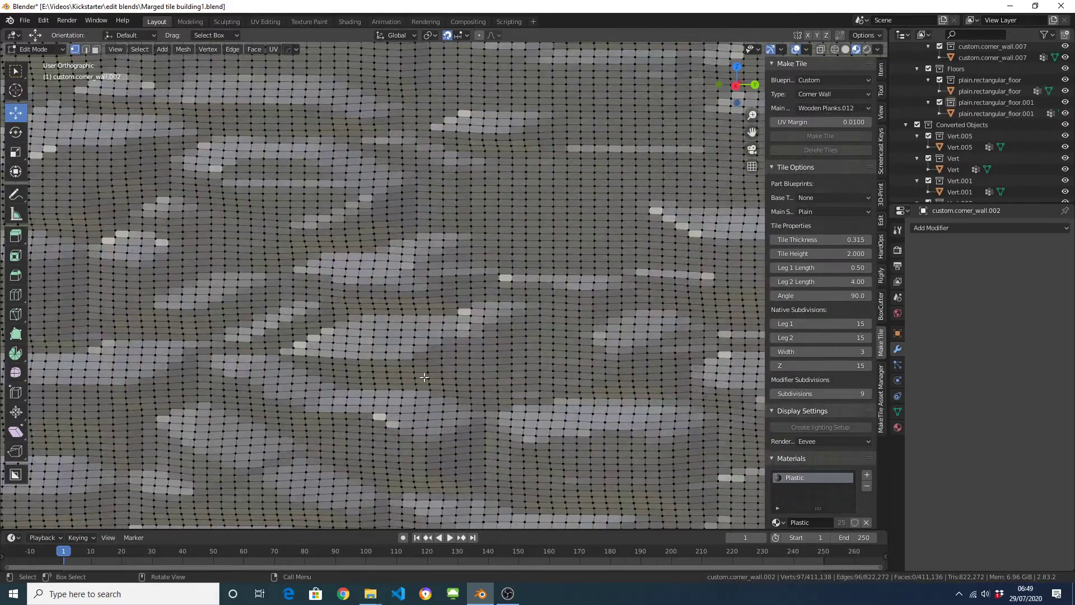
{"action": "scroll", "coordinate": [465, 364], "scroll_direction": "down", "scroll_amount": 10}
{"action": "scroll", "coordinate": [463, 365], "scroll_direction": "up", "scroll_amount": 4}
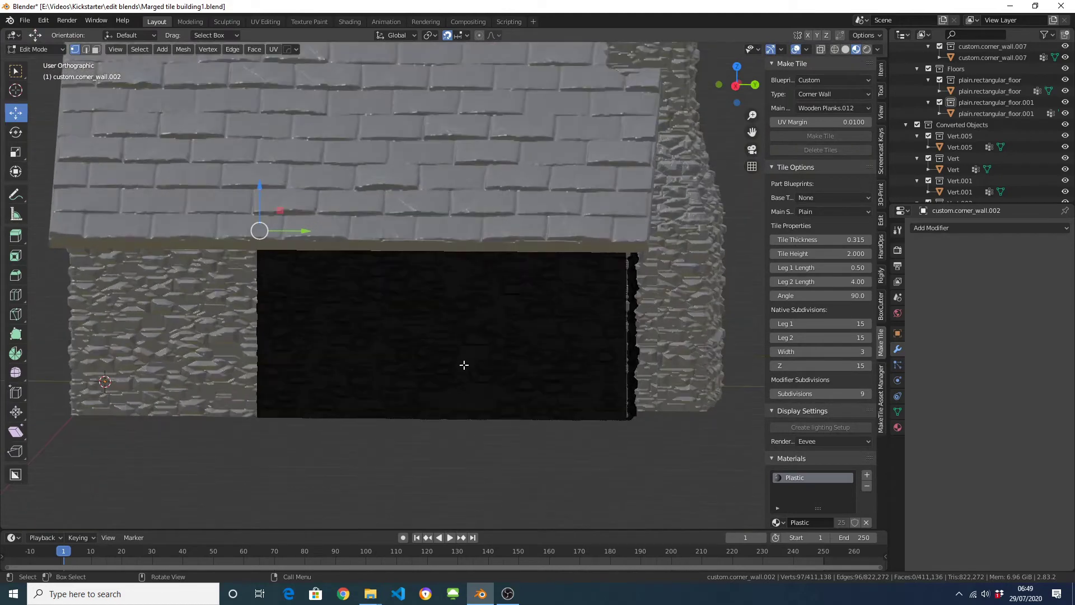
{"action": "scroll", "coordinate": [429, 335], "scroll_direction": "down", "scroll_amount": 2}
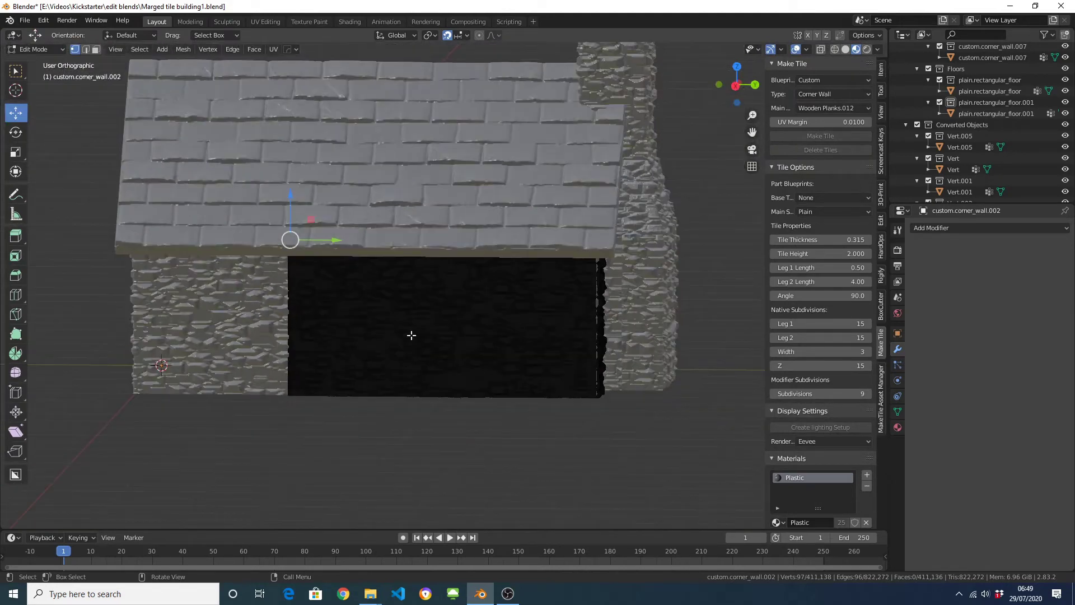
{"action": "key", "text": "Tab"}
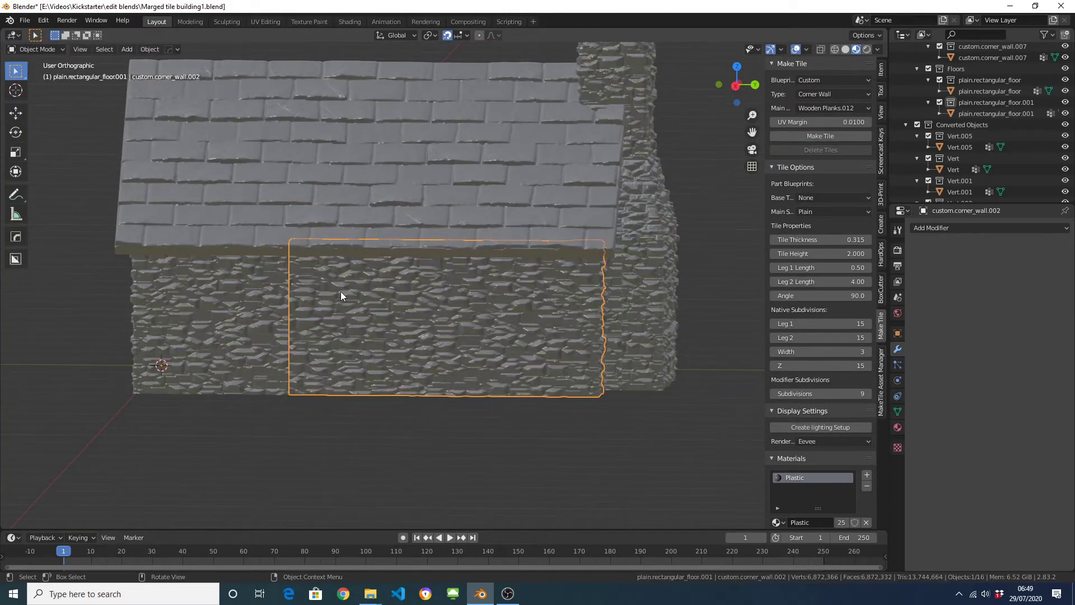
{"action": "middle_click_drag", "start_coordinate": [340, 295], "coordinate": [451, 360]}
{"action": "scroll", "coordinate": [330, 301], "scroll_direction": "down", "scroll_amount": 2}
{"action": "key", "text": "g"}
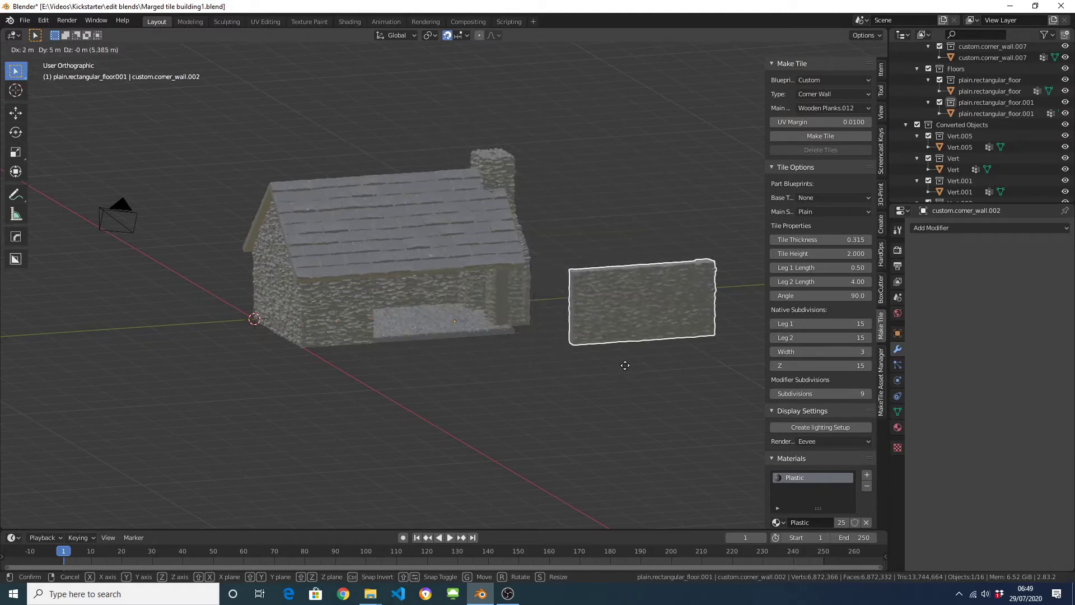
{"action": "right_click", "coordinate": [589, 363]}
{"action": "middle_click_drag", "start_coordinate": [580, 362], "coordinate": [554, 356]}
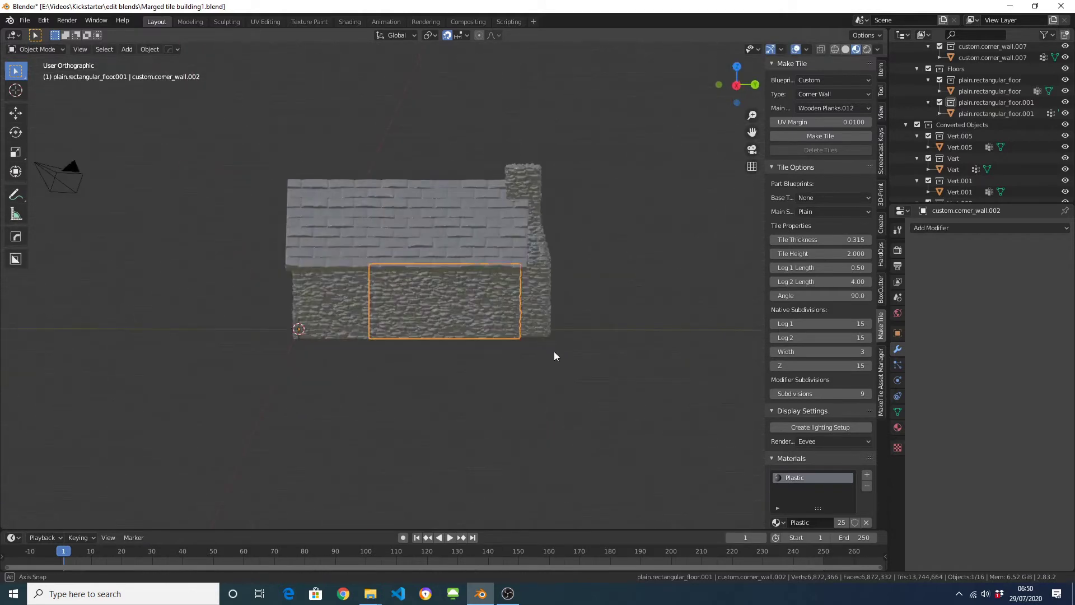
- Select all the wall sections and floors, leaving out the roof, gables and upper chimney
{"action": "left_click", "coordinate": [597, 329]}
{"action": "middle_click_drag", "start_coordinate": [250, 336], "coordinate": [267, 328]}
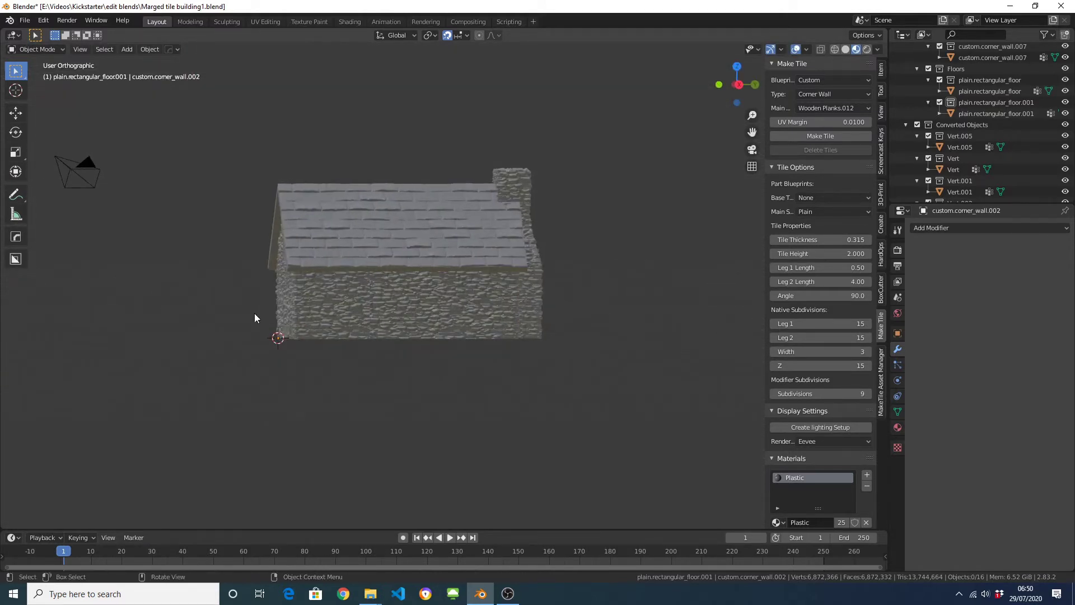
{"action": "left_click_drag", "start_coordinate": [241, 296], "coordinate": [683, 436]}
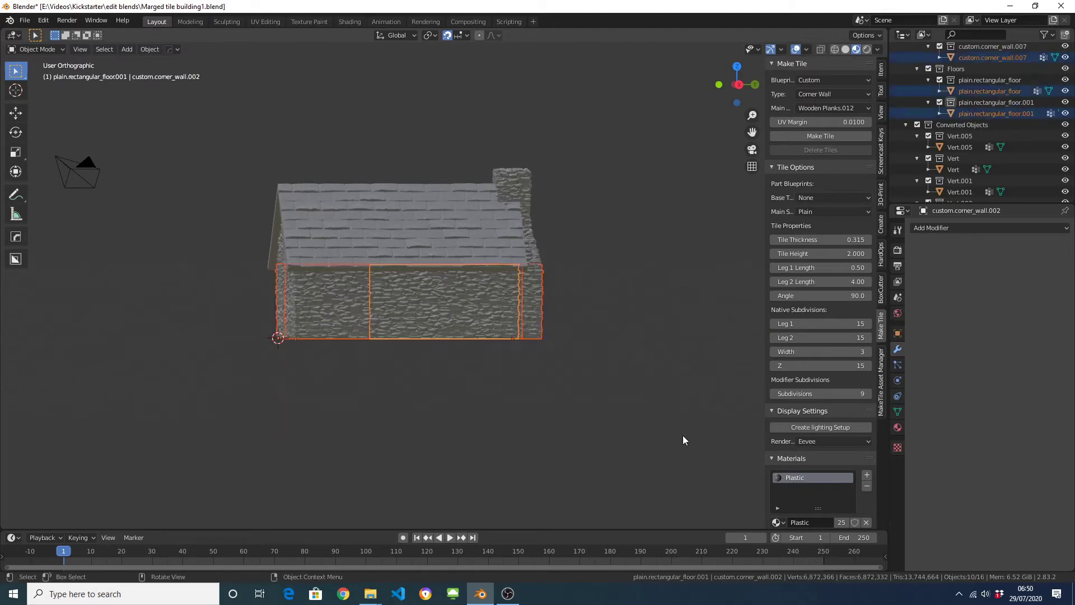
{"action": "middle_click_drag", "start_coordinate": [652, 389], "coordinate": [374, 351]}
{"action": "middle_click_drag", "start_coordinate": [396, 276], "coordinate": [390, 326]}
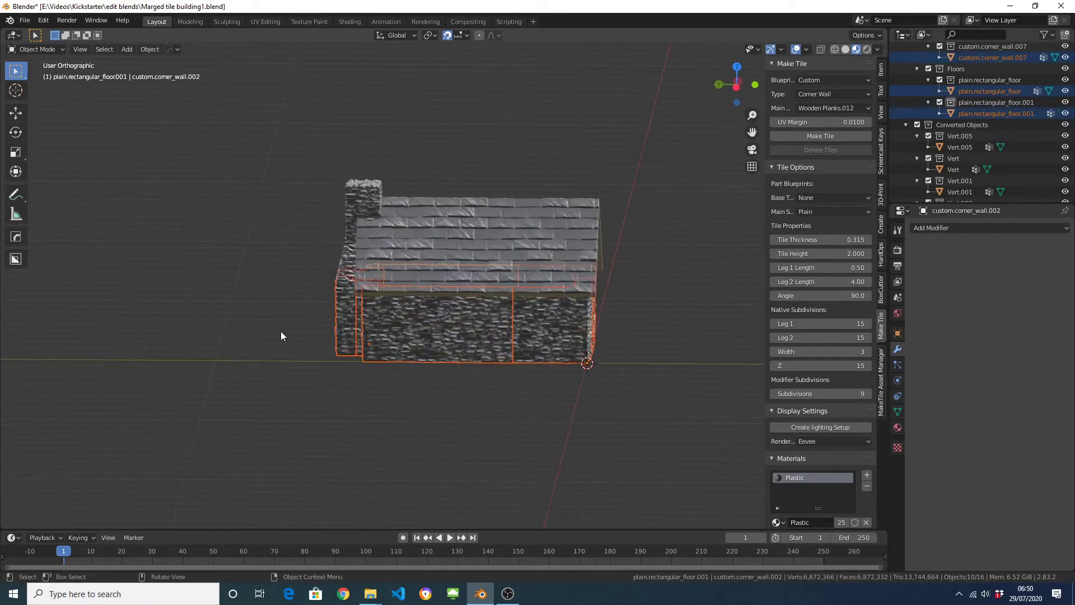
{"action": "middle_click_drag", "start_coordinate": [281, 331], "coordinate": [529, 348]}
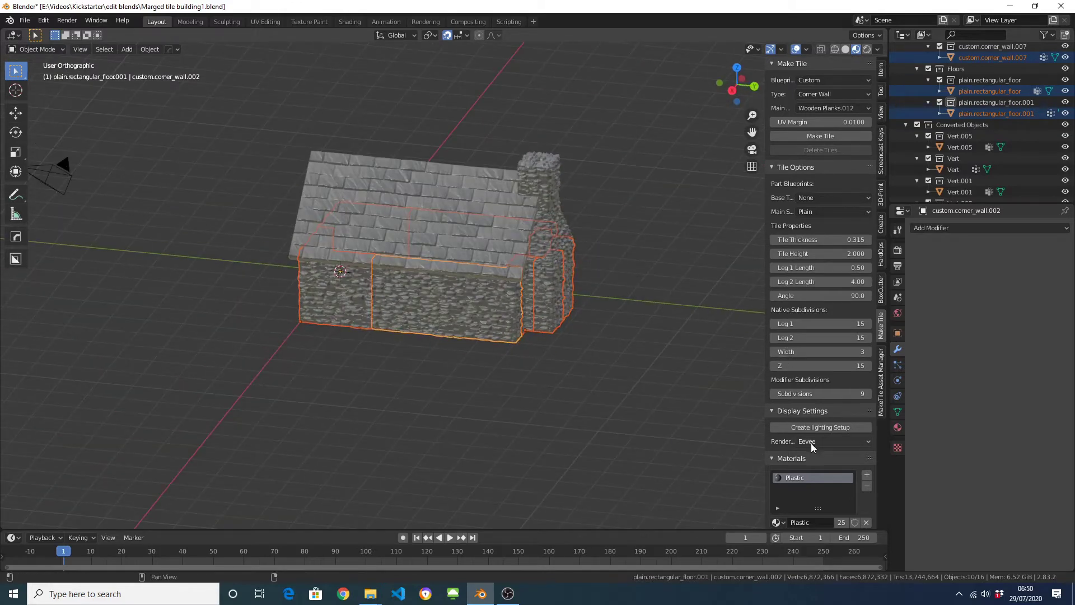
- Voxelise the selected walls and floors with merging enabled, so that they form one object
{"action": "scroll", "coordinate": [845, 444], "scroll_direction": "down", "scroll_amount": 15}
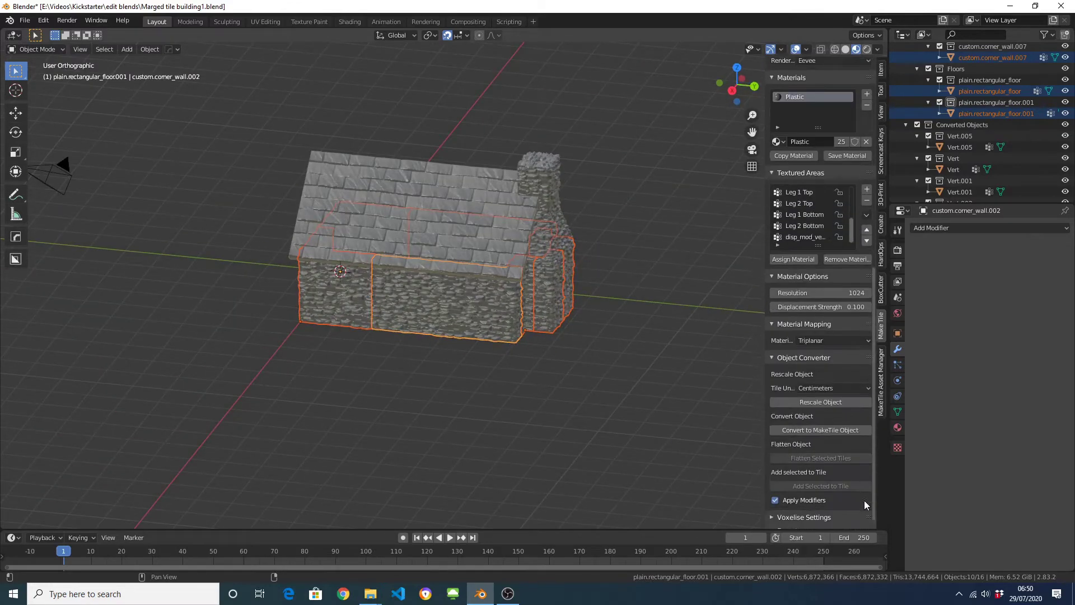
{"action": "scroll", "coordinate": [864, 499], "scroll_direction": "down", "scroll_amount": 1}
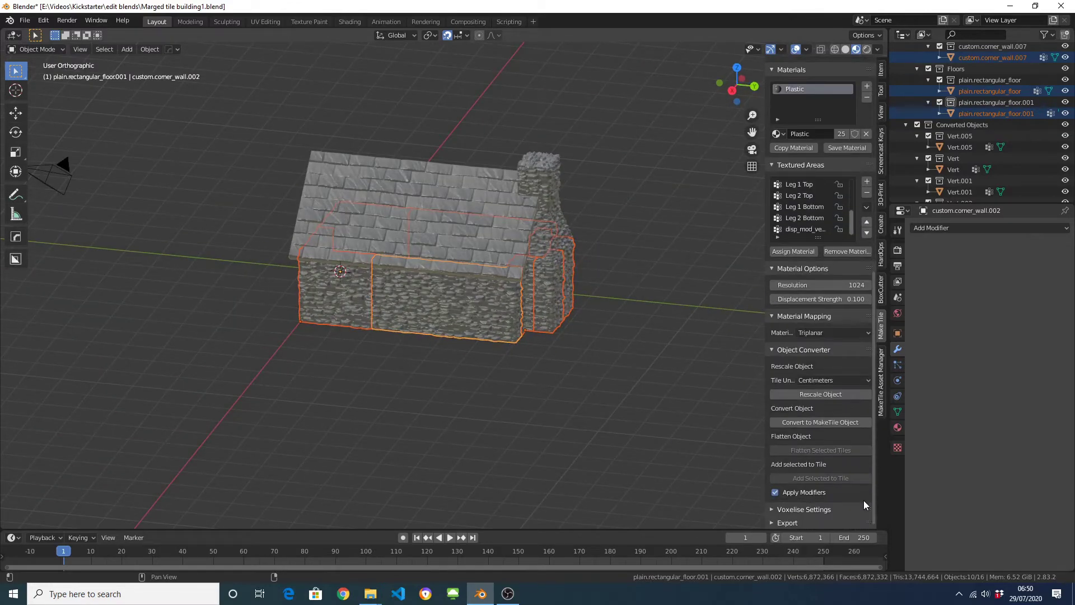
{"action": "left_click", "coordinate": [771, 512]}
{"action": "scroll", "coordinate": [812, 414], "scroll_direction": "down", "scroll_amount": 3}
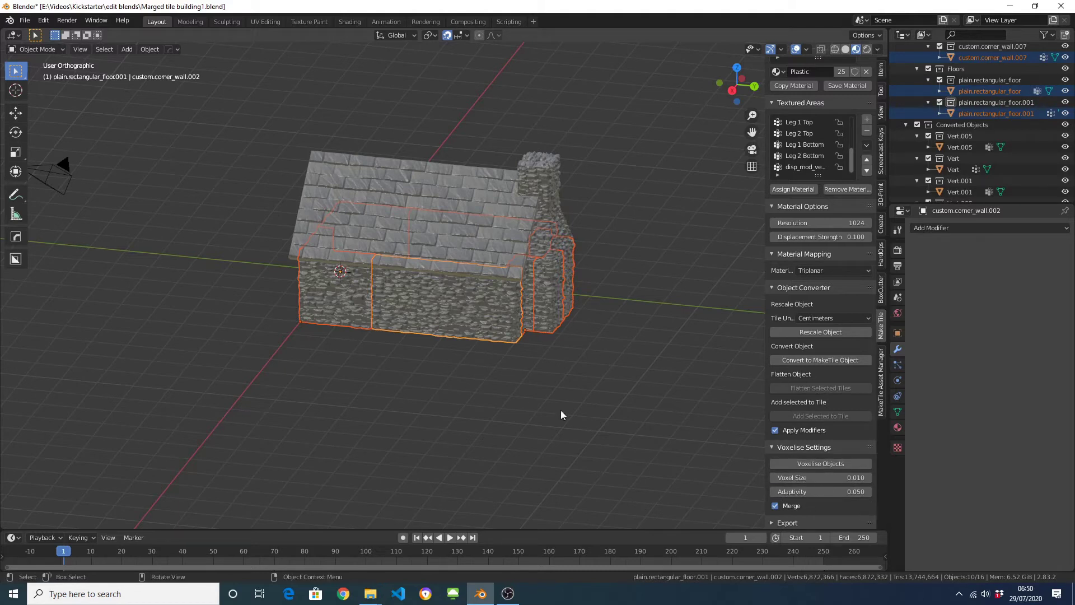
{"action": "left_click", "coordinate": [829, 465]}
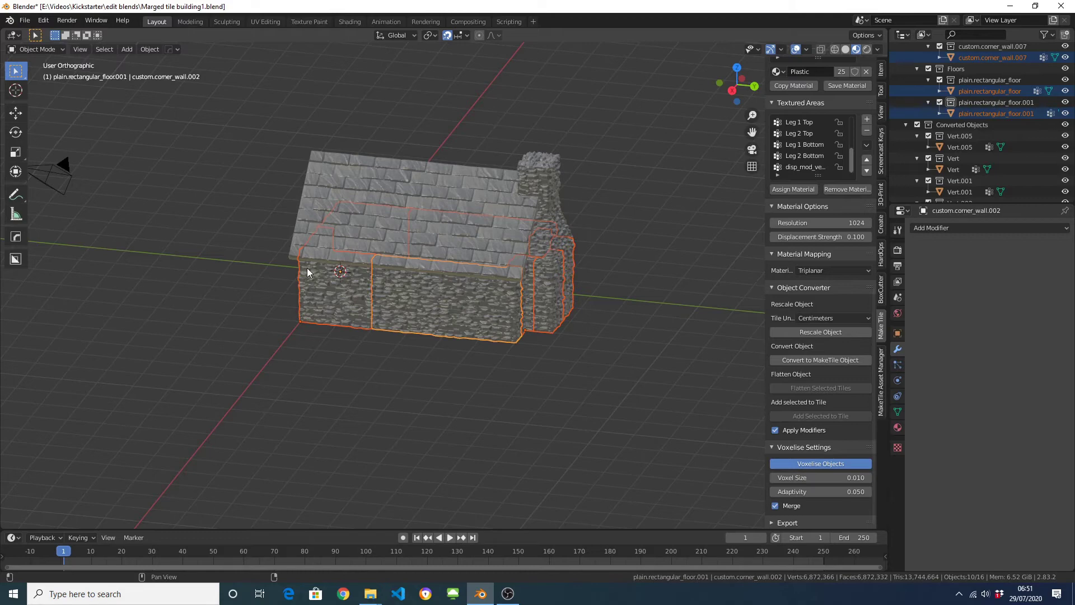
- Hide the roof to expose the inside of the merged walls
{"action": "middle_click_drag", "start_coordinate": [334, 271], "coordinate": [309, 260]}
{"action": "scroll", "coordinate": [309, 259], "scroll_direction": "up", "scroll_amount": 3}
{"action": "scroll", "coordinate": [309, 260], "scroll_direction": "up", "scroll_amount": 4}
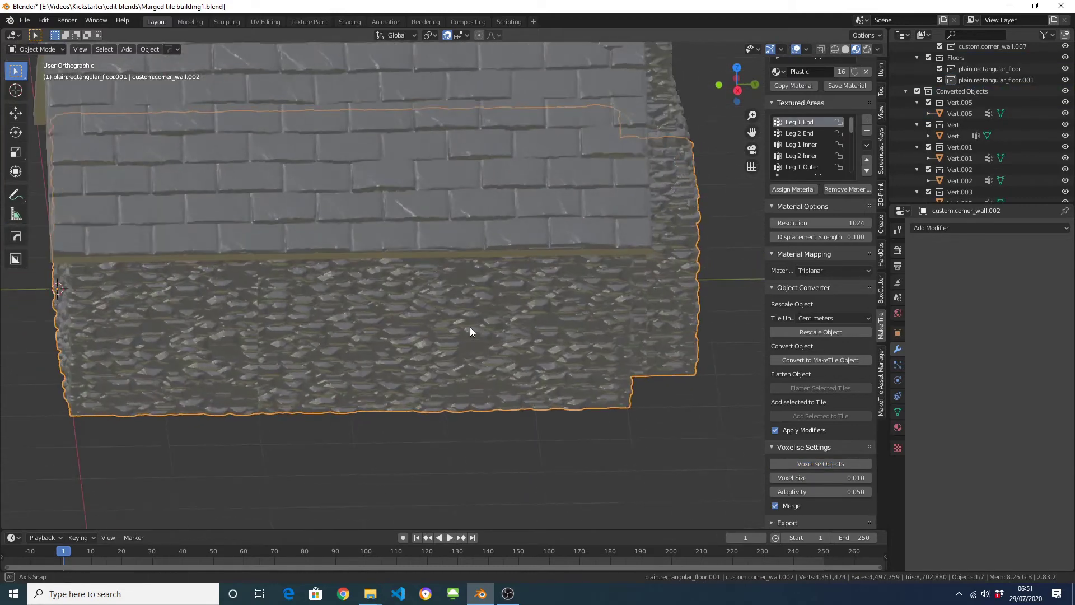
{"action": "left_click", "coordinate": [381, 150]}
{"action": "key", "text": "h"}
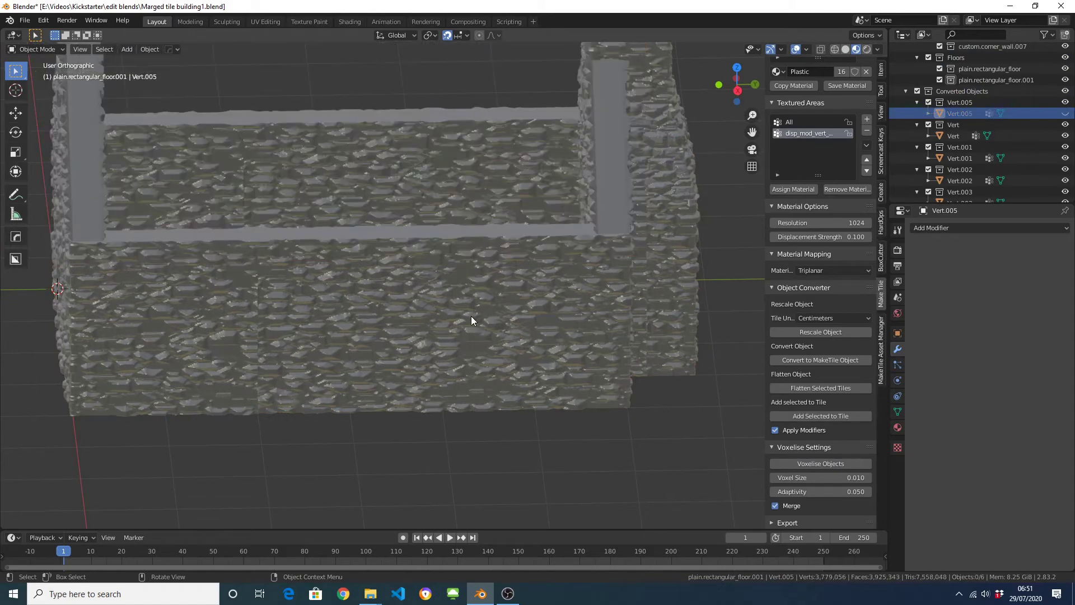
- Examine the voxelised mesh of the merged walls and floor in Edit Mode, inside and along the wall joins
{"action": "left_click", "coordinate": [475, 317]}
{"action": "middle_click_drag", "start_coordinate": [347, 267], "coordinate": [422, 415]}
{"action": "scroll", "coordinate": [358, 254], "scroll_direction": "up", "scroll_amount": 1}
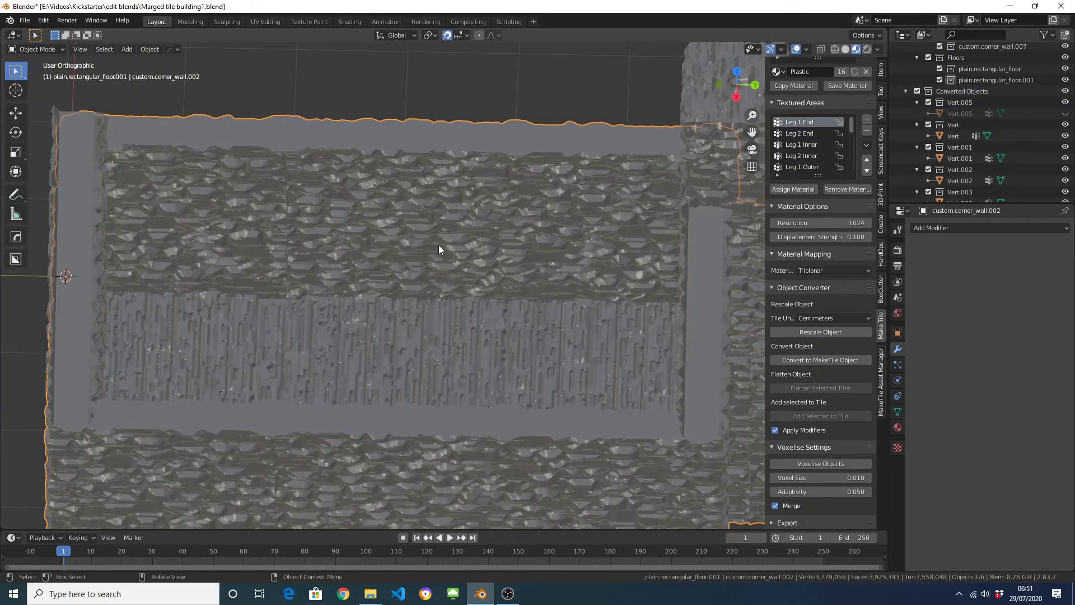
{"action": "key", "text": "Tab"}
{"action": "scroll", "coordinate": [431, 255], "scroll_direction": "up", "scroll_amount": 2}
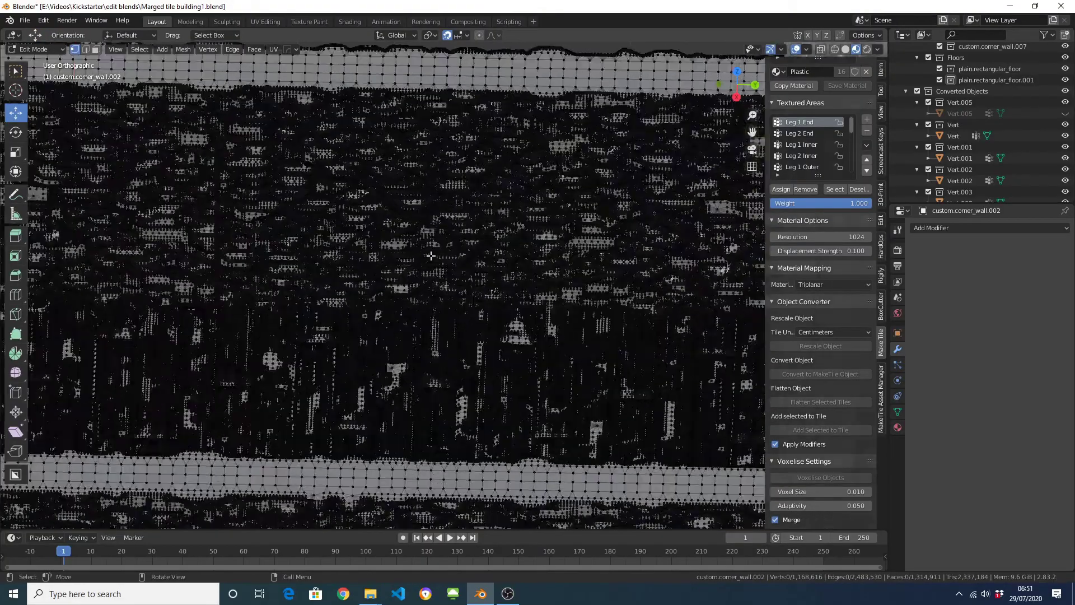
{"action": "scroll", "coordinate": [431, 255], "scroll_direction": "up", "scroll_amount": 5}
{"action": "middle_click_drag", "start_coordinate": [431, 255], "coordinate": [439, 222]}
{"action": "middle_click_drag", "start_coordinate": [419, 185], "coordinate": [427, 253], "text": "shift"}
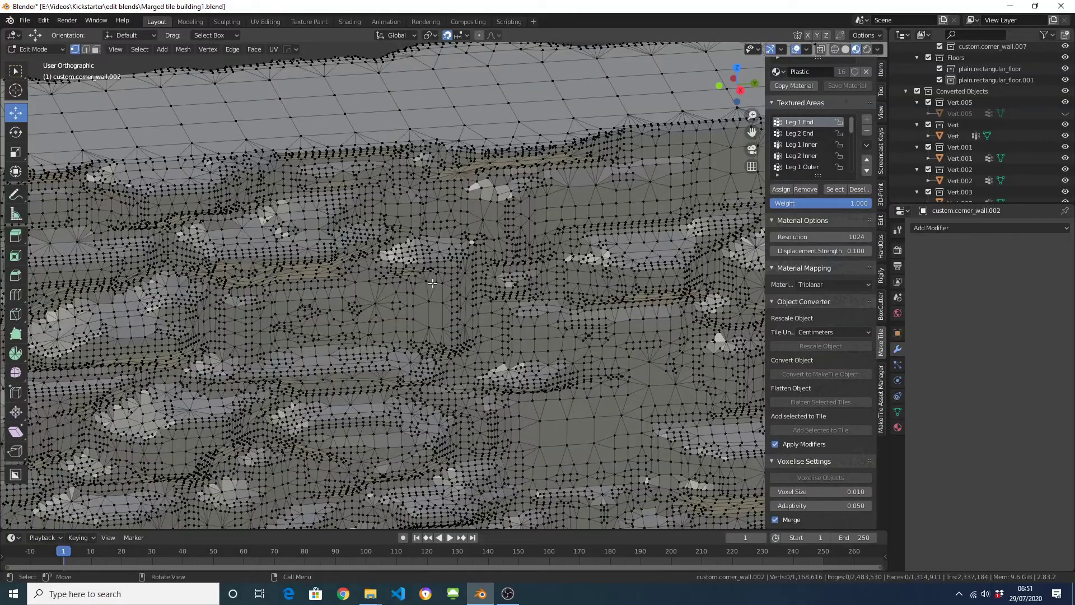
{"action": "middle_click_drag", "start_coordinate": [458, 297], "coordinate": [519, 70]}
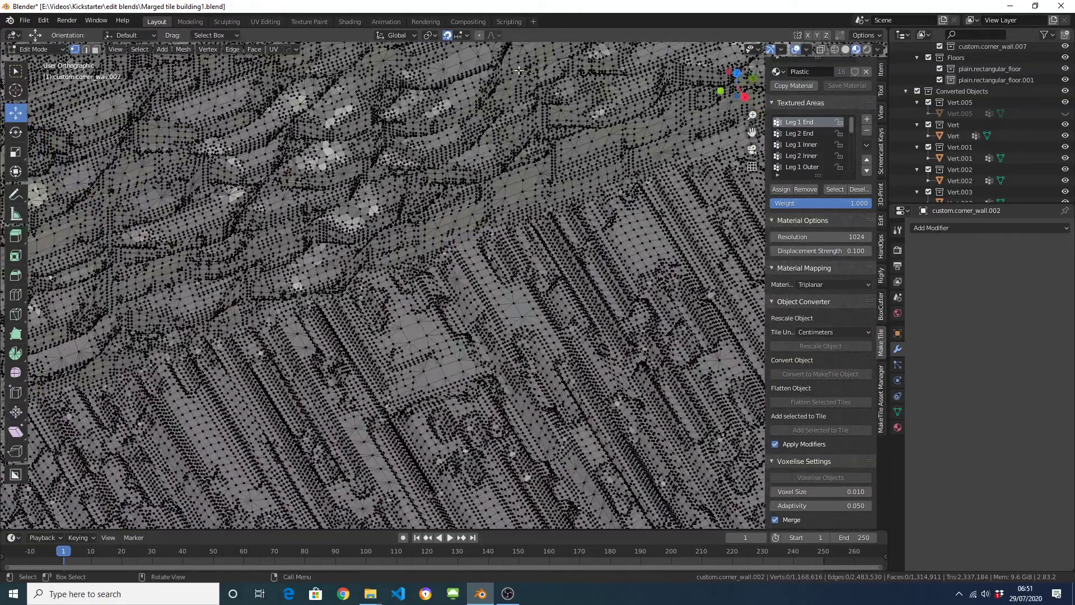
{"action": "scroll", "coordinate": [380, 246], "scroll_direction": "down", "scroll_amount": 10}
{"action": "middle_click_drag", "start_coordinate": [523, 311], "coordinate": [487, 264]}
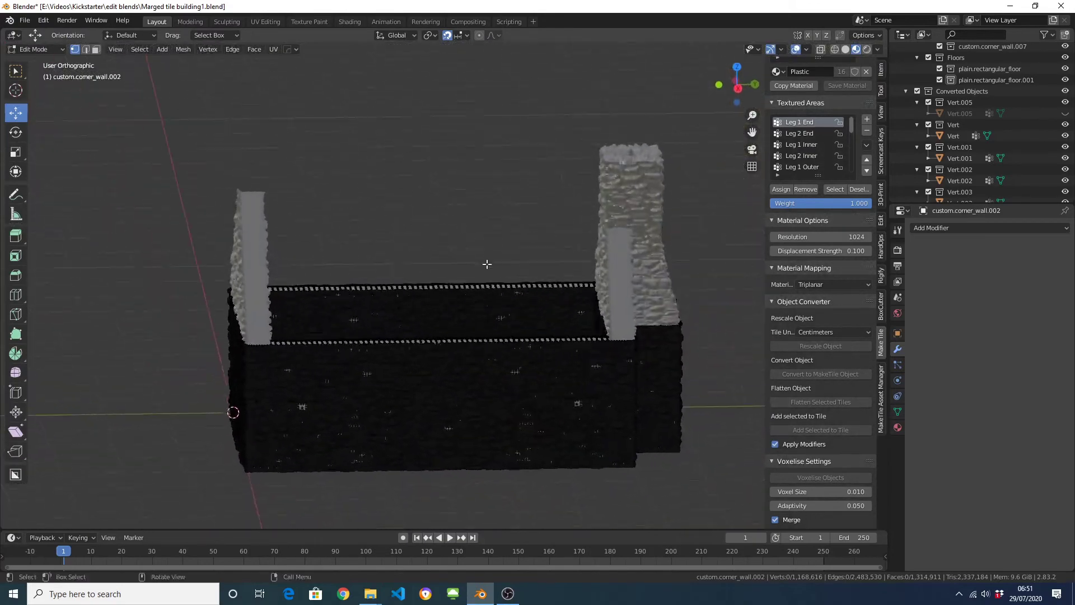
{"action": "key", "text": "Tab"}
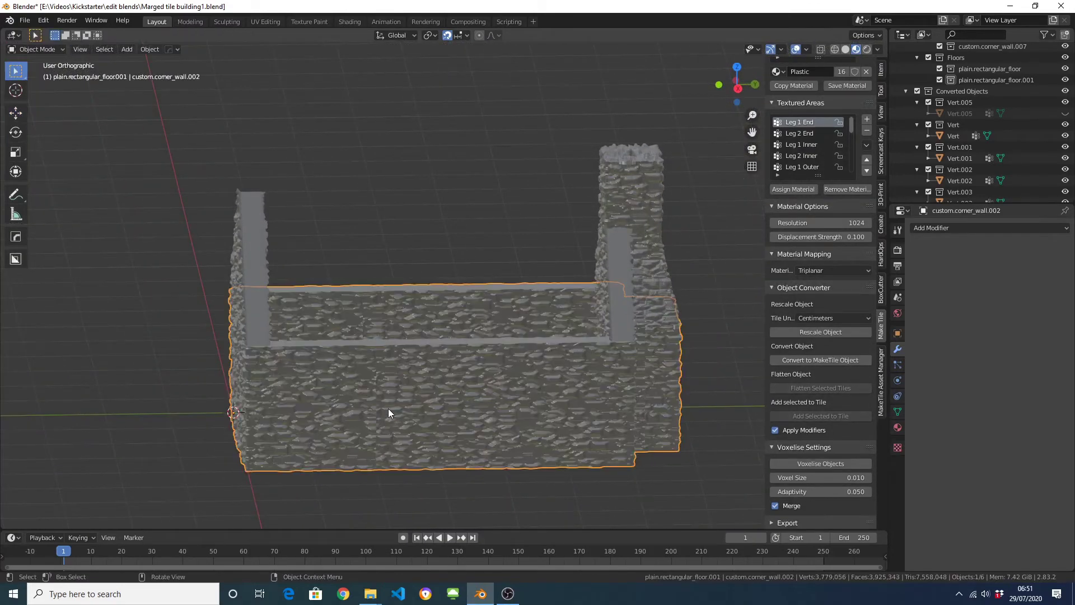
{"action": "middle_click_drag", "start_coordinate": [388, 408], "coordinate": [403, 369]}
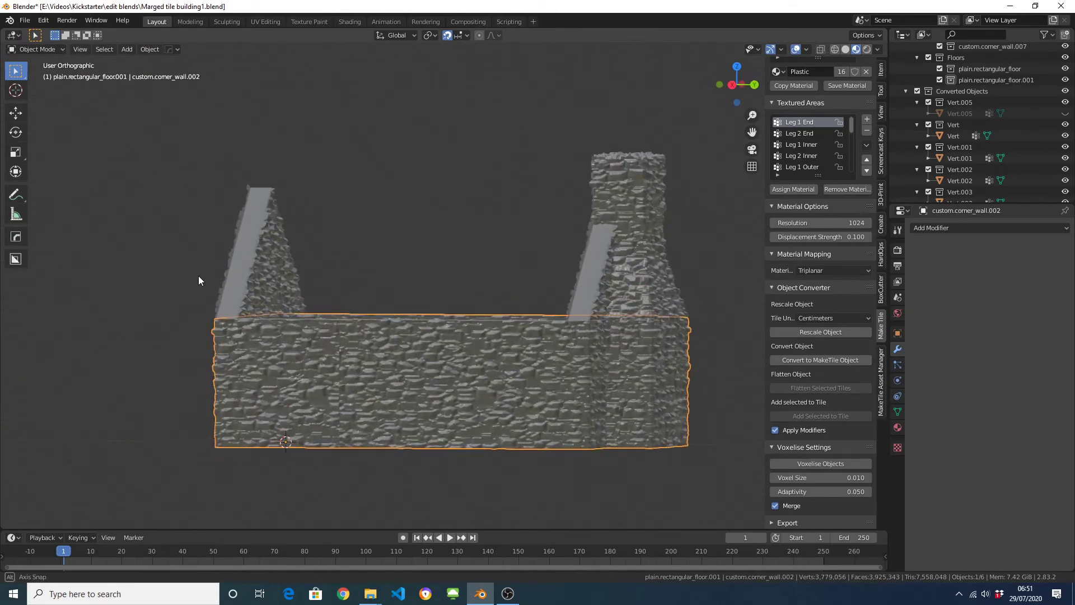
- Unhide the roof above the merged walls and clear the selection
{"action": "middle_click_drag", "start_coordinate": [198, 280], "coordinate": [458, 303]}
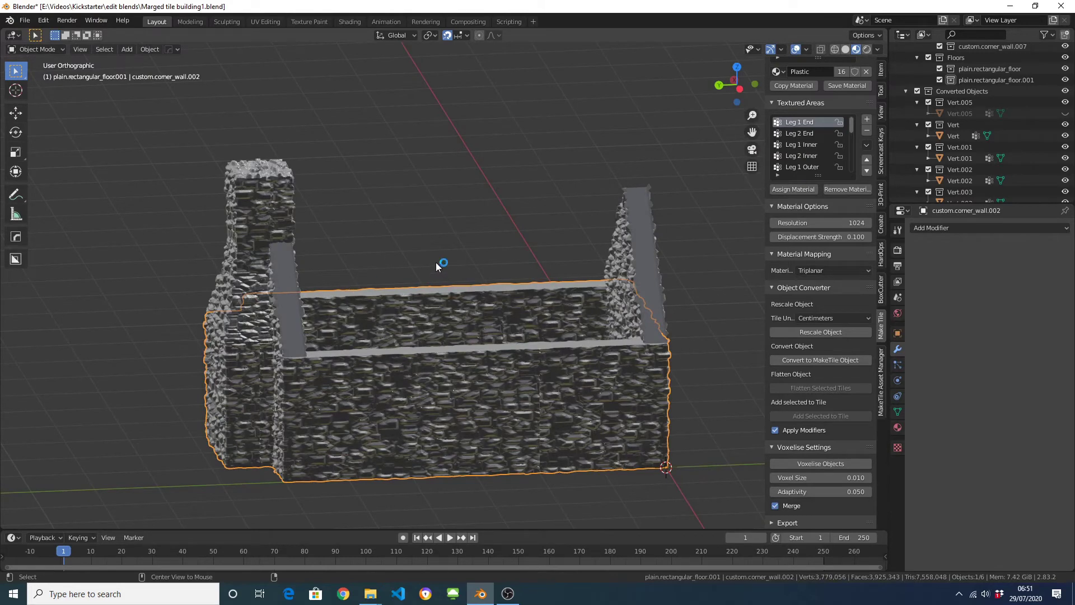
{"action": "key", "text": "alt+h"}
{"action": "middle_click_drag", "start_coordinate": [469, 295], "coordinate": [388, 284]}
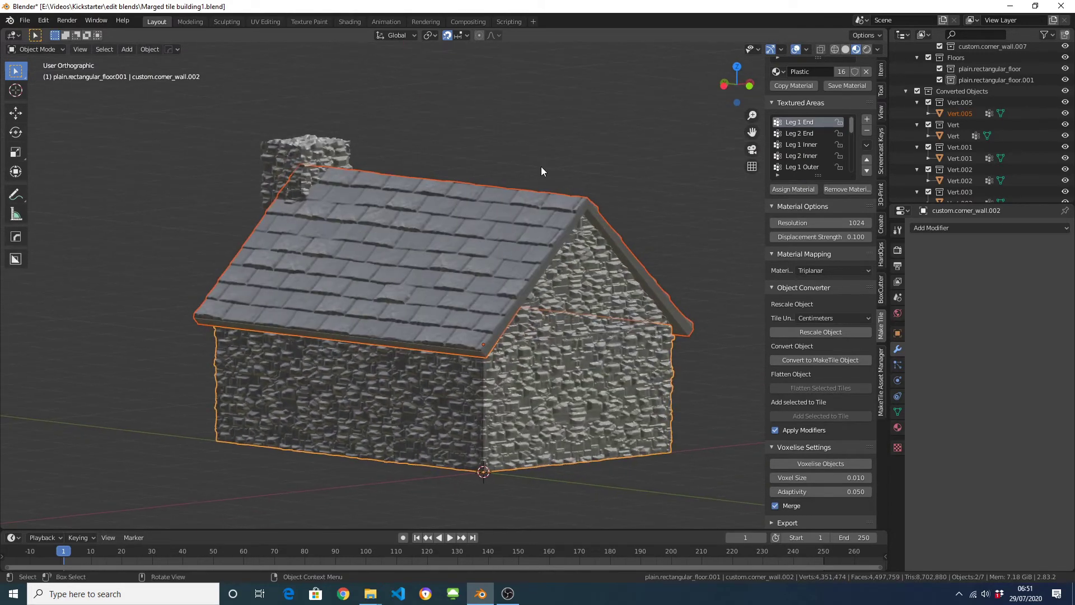
{"action": "left_click", "coordinate": [541, 166]}
- Select the roof, both gables and the upper chimney without the merged walls, making the front gable the active object
{"action": "middle_click_drag", "start_coordinate": [327, 207], "coordinate": [387, 206]}
{"action": "scroll", "coordinate": [198, 173], "scroll_direction": "down", "scroll_amount": 1}
{"action": "middle_click_drag", "start_coordinate": [198, 174], "coordinate": [217, 166]}
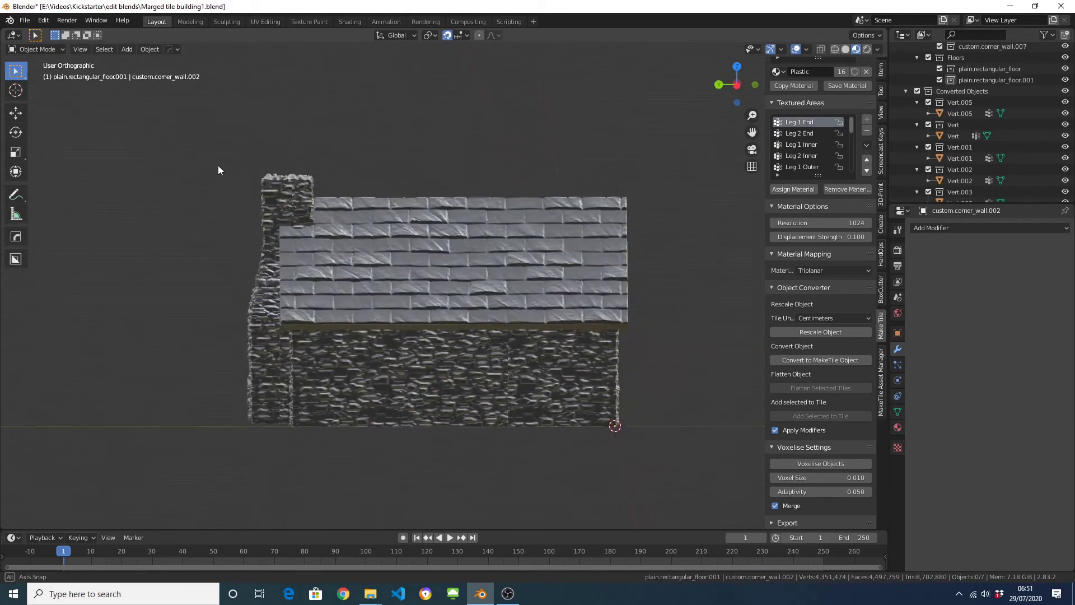
{"action": "left_click_drag", "start_coordinate": [195, 132], "coordinate": [703, 296]}
{"action": "middle_click_drag", "start_coordinate": [702, 296], "coordinate": [512, 301]}
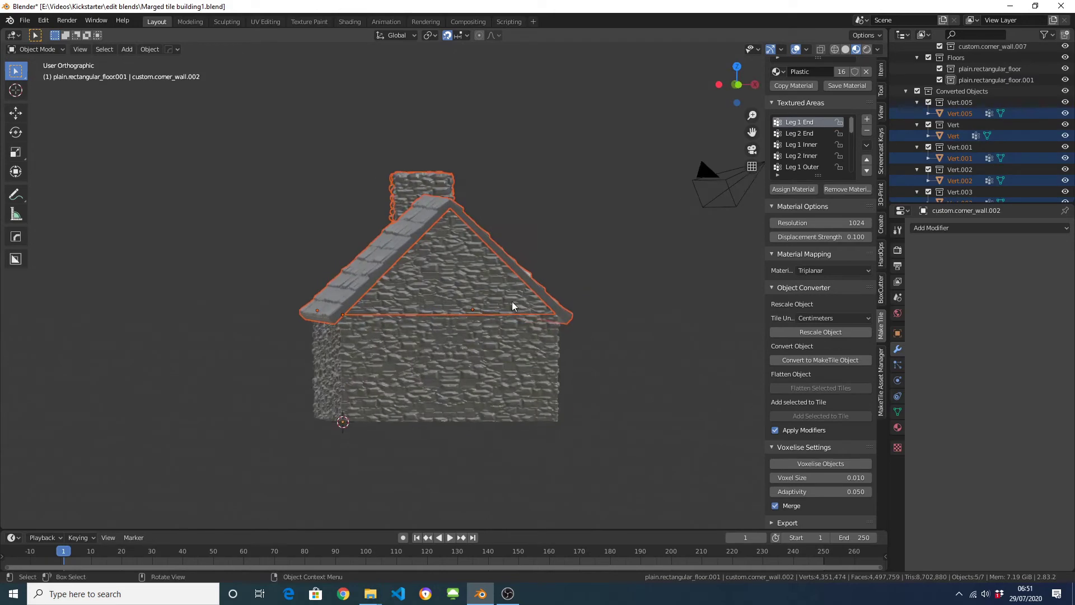
{"action": "left_click", "coordinate": [443, 290], "text": "shift"}
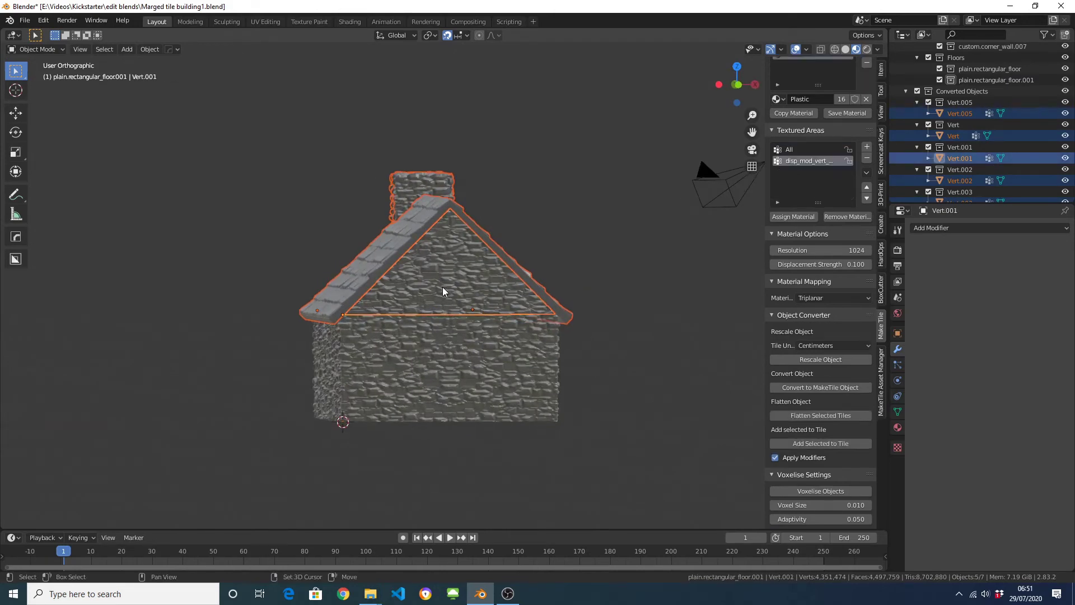
- Voxelise the selected roof, gables and upper chimney with merging enabled, so that they form one object
{"action": "middle_click_drag", "start_coordinate": [322, 256], "coordinate": [452, 272]}
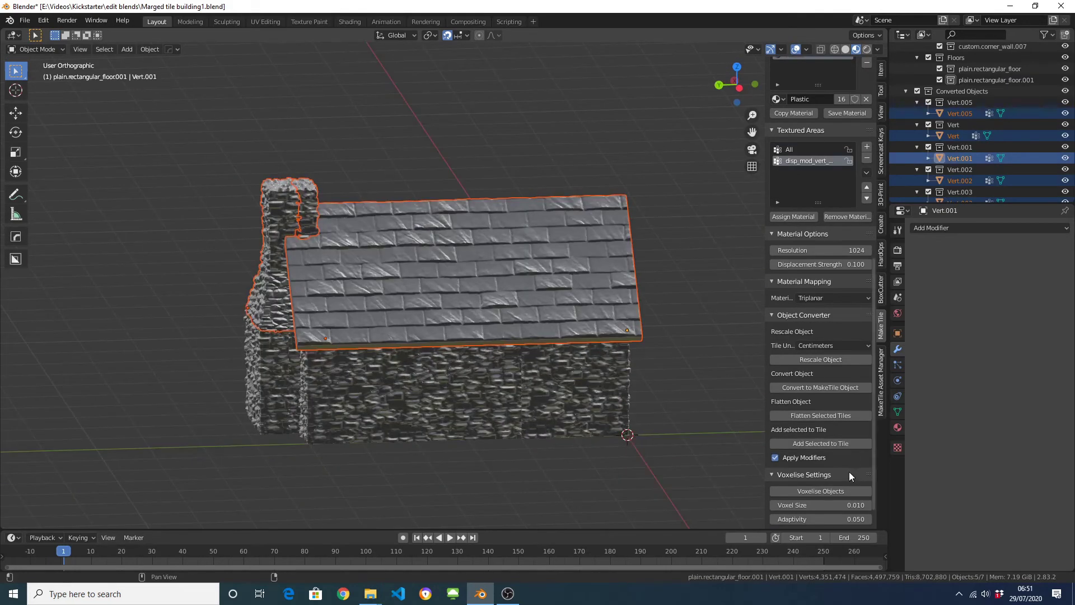
{"action": "scroll", "coordinate": [849, 472], "scroll_direction": "down", "scroll_amount": 1}
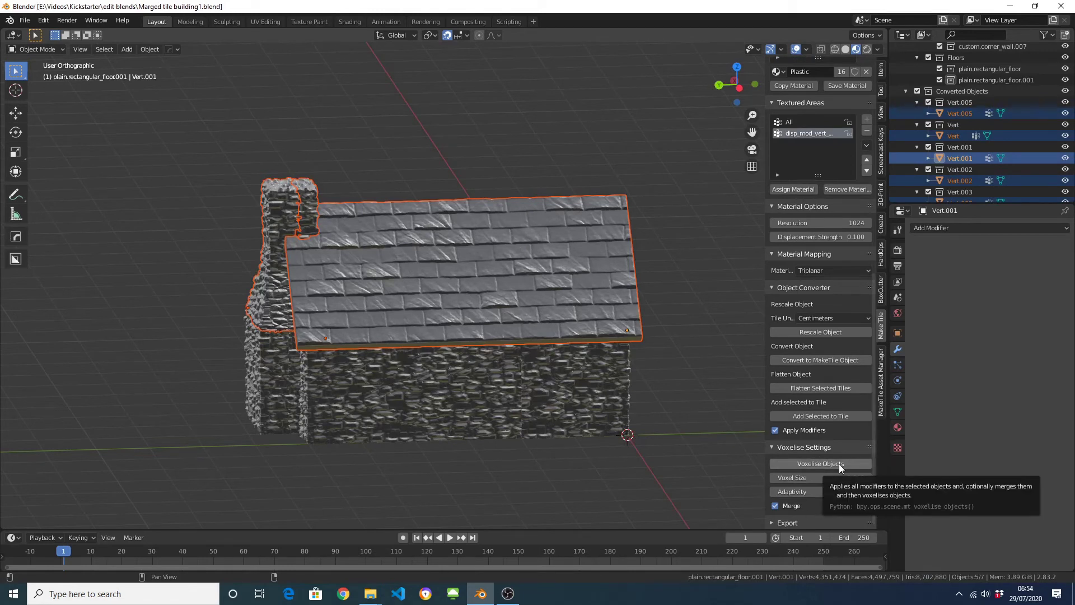
{"action": "left_click", "coordinate": [839, 464]}
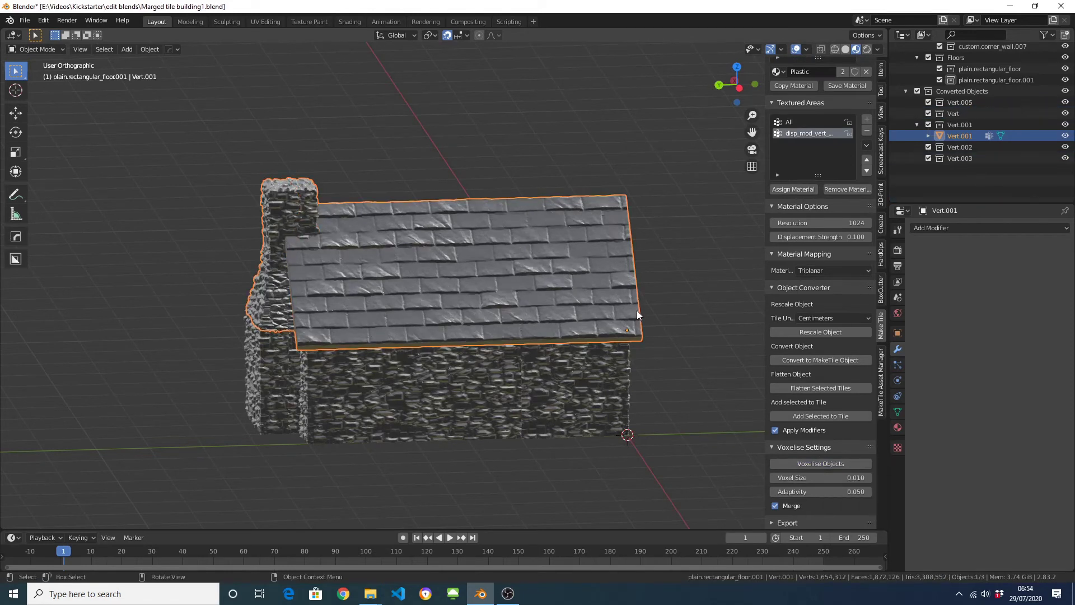
- Move the merged roof piece -6 m along the global X axis, off the walls
{"action": "middle_click_drag", "start_coordinate": [492, 258], "coordinate": [492, 284]}
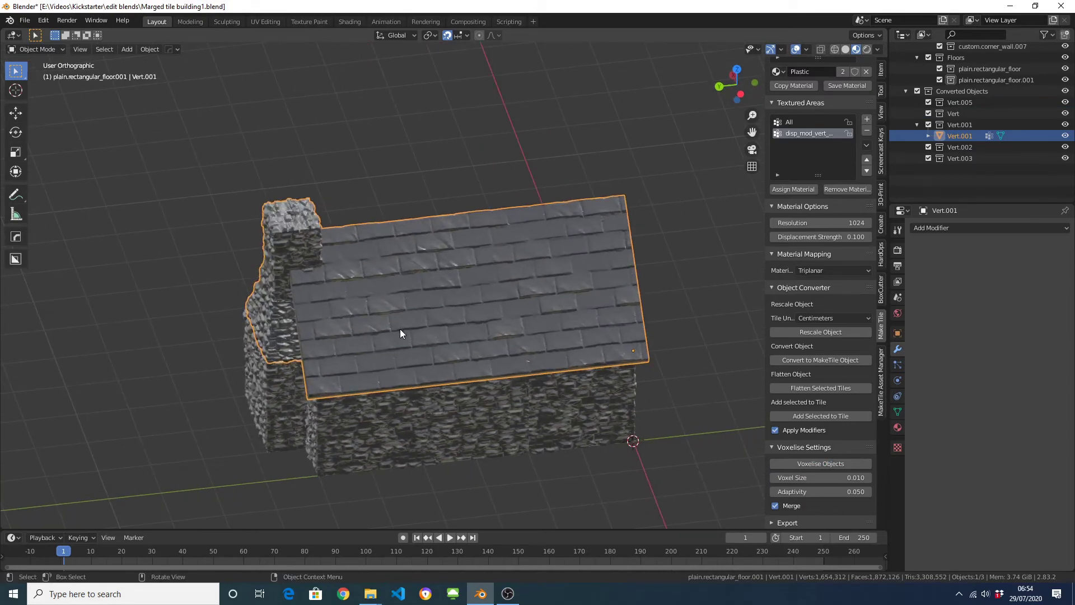
{"action": "key", "text": "g"}
{"action": "key", "text": "x"}
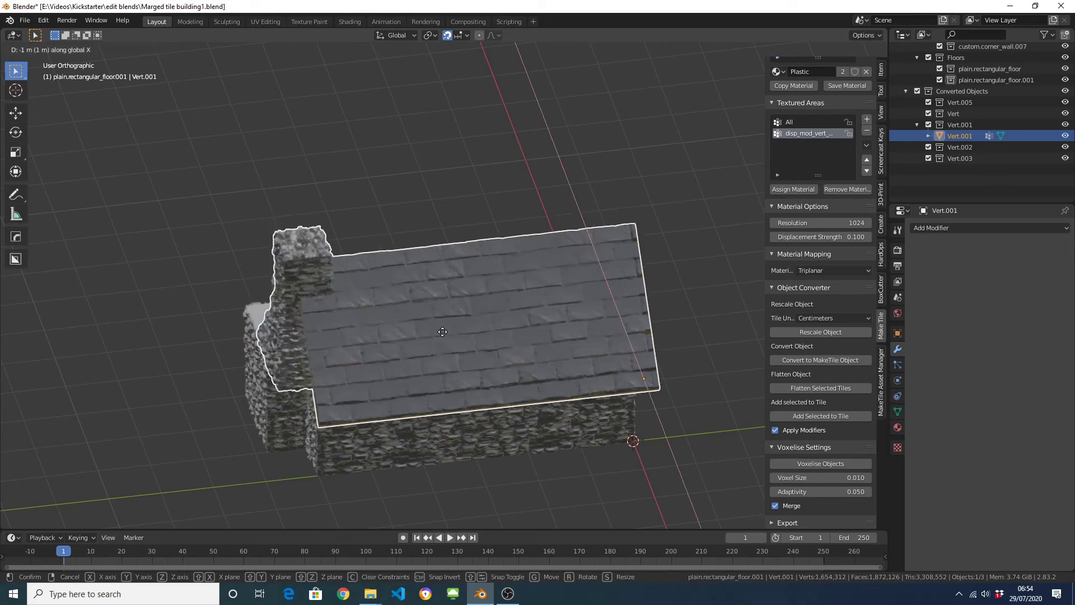
{"action": "left_click", "coordinate": [630, 414]}
- Examine the open wall-and-floor piece and the separate roof piece from several angles
{"action": "middle_click_drag", "start_coordinate": [636, 427], "coordinate": [351, 322]}
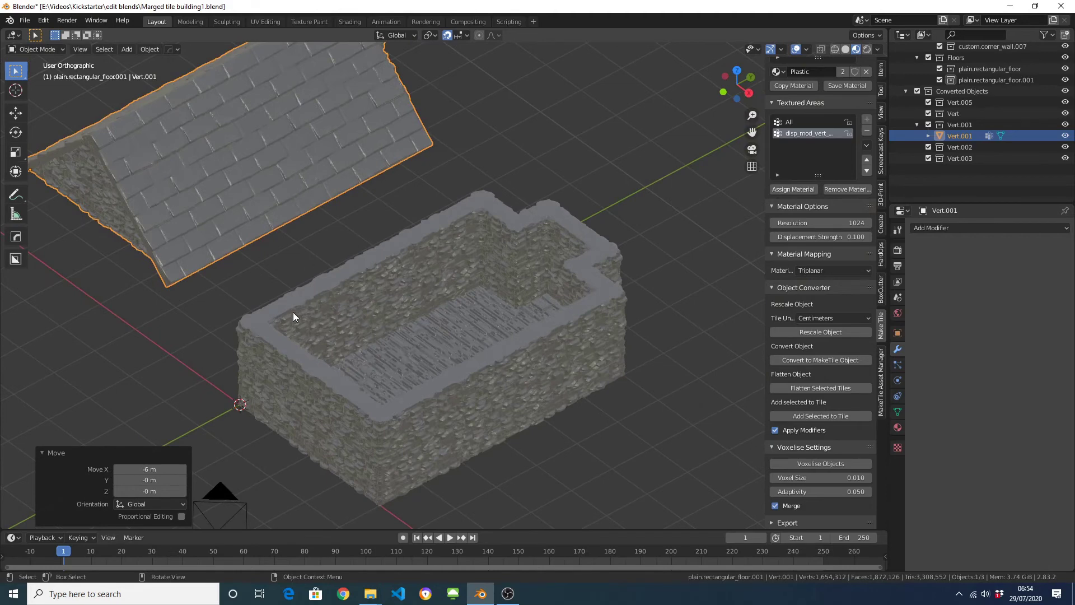
{"action": "middle_click_drag", "start_coordinate": [543, 307], "coordinate": [468, 272]}
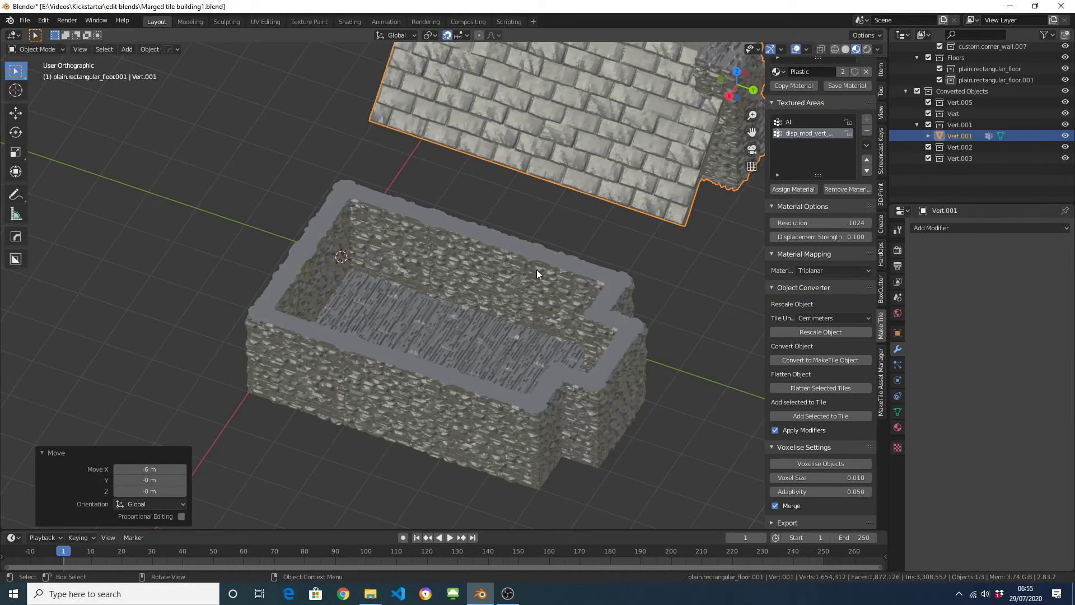
{"action": "scroll", "coordinate": [535, 246], "scroll_direction": "up", "scroll_amount": 1}
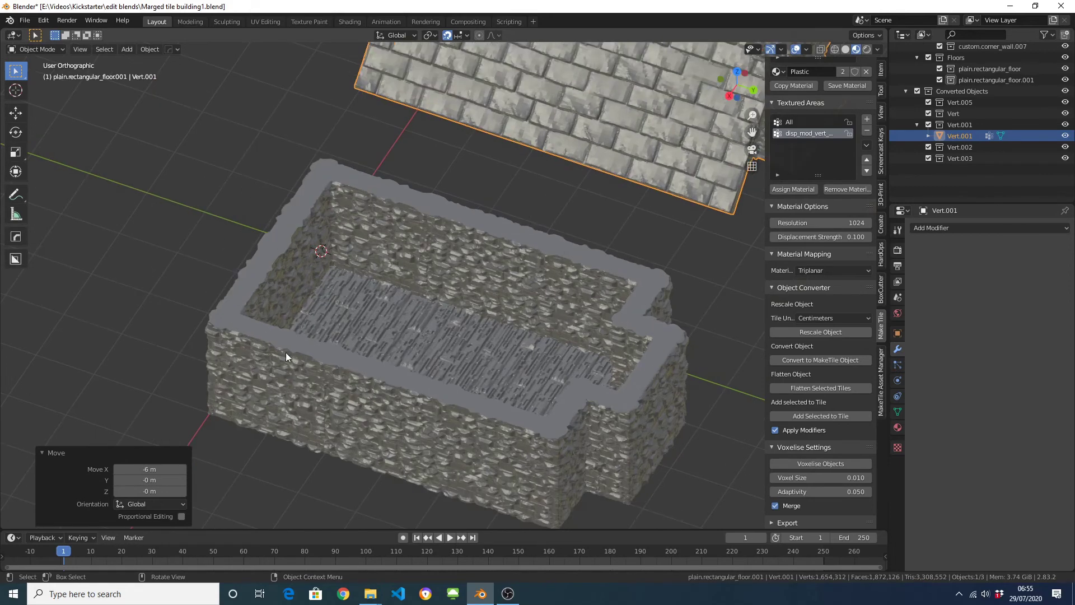
{"action": "scroll", "coordinate": [361, 370], "scroll_direction": "down", "scroll_amount": 1}
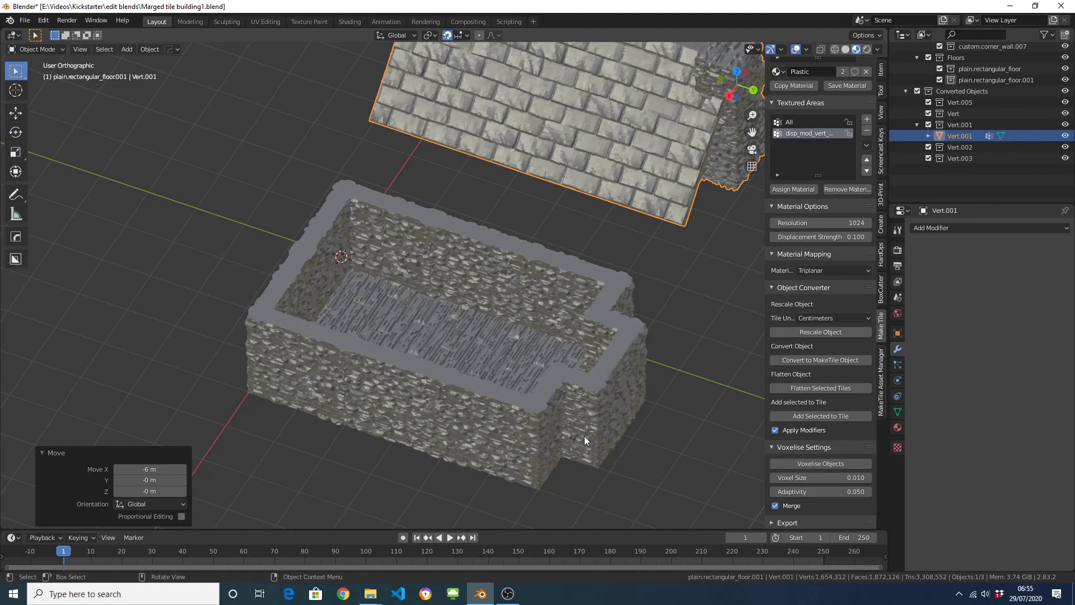
{"action": "scroll", "coordinate": [584, 441], "scroll_direction": "down", "scroll_amount": 1}
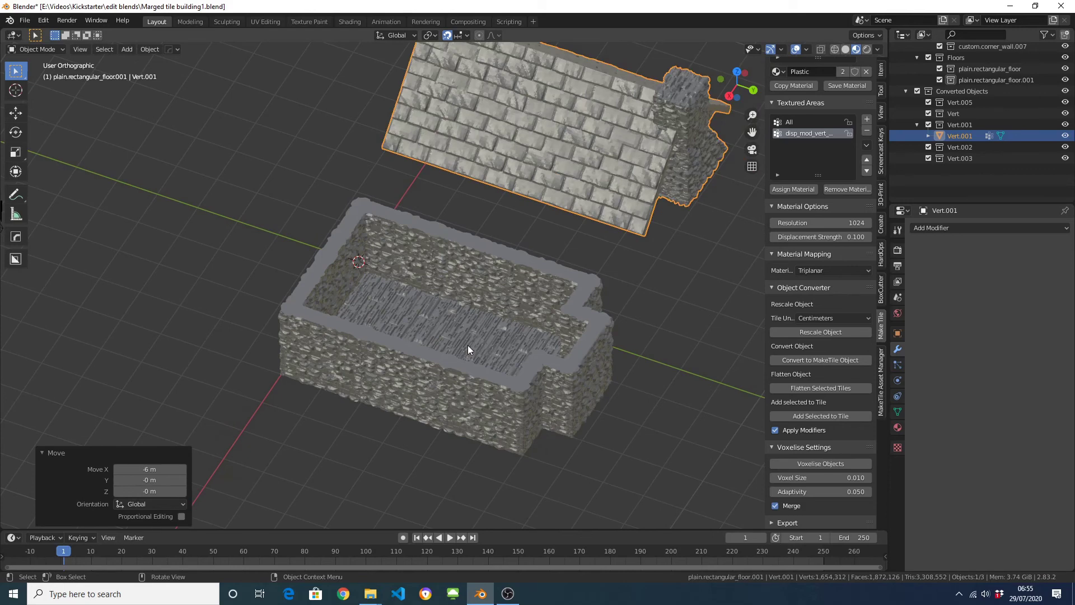
{"action": "middle_click_drag", "start_coordinate": [465, 337], "coordinate": [463, 277]}
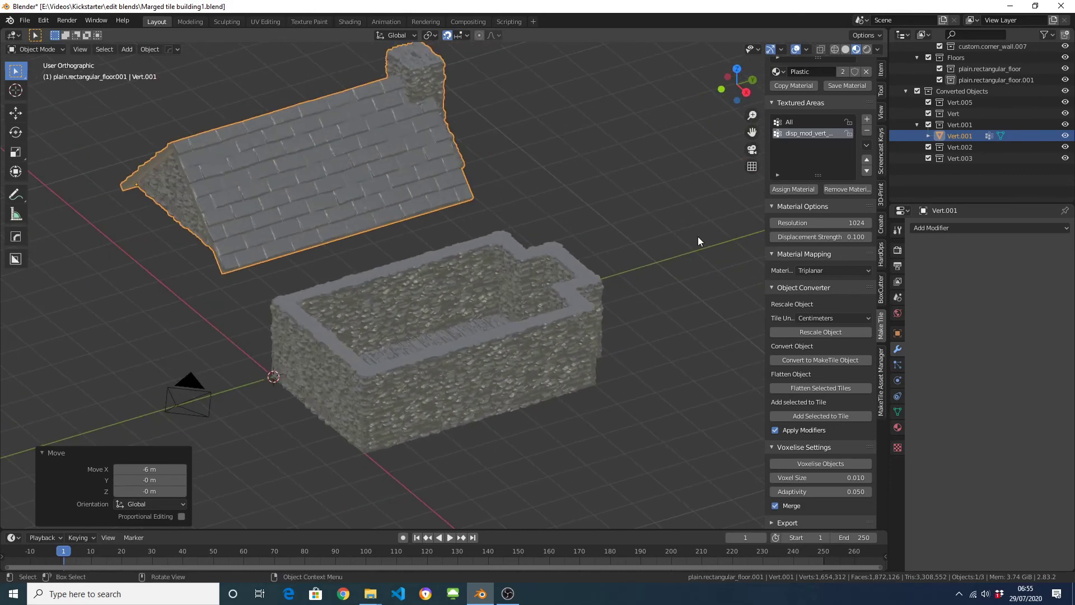